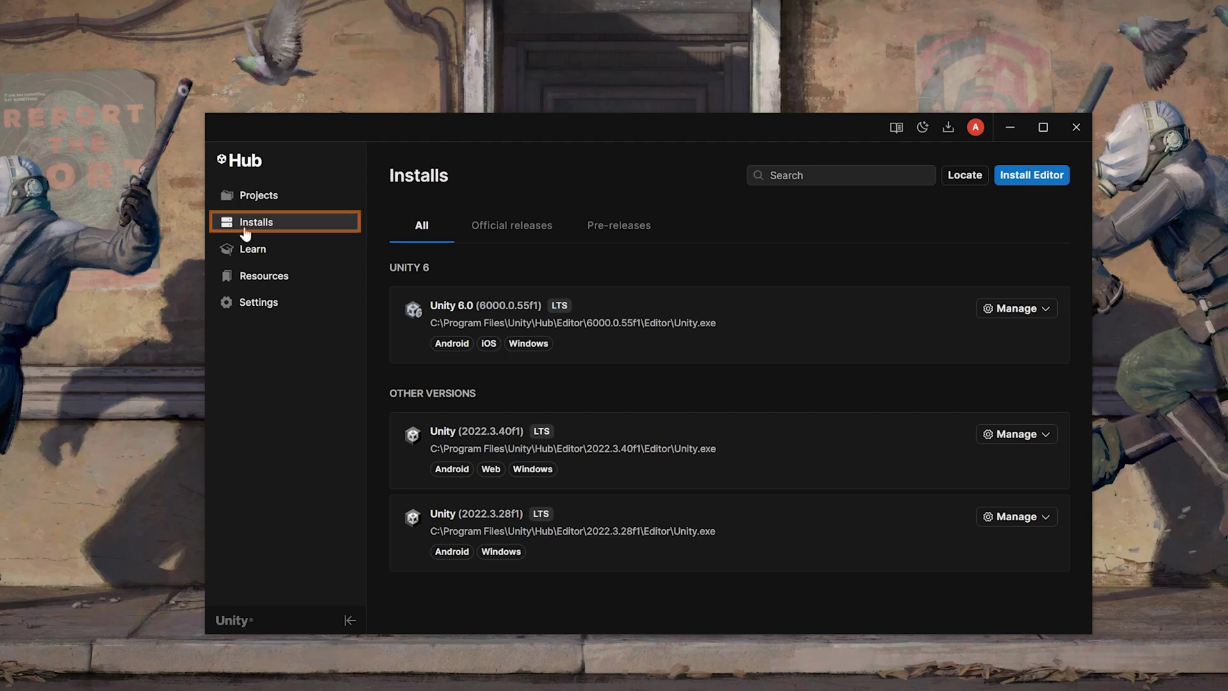
left_click(1036, 183)
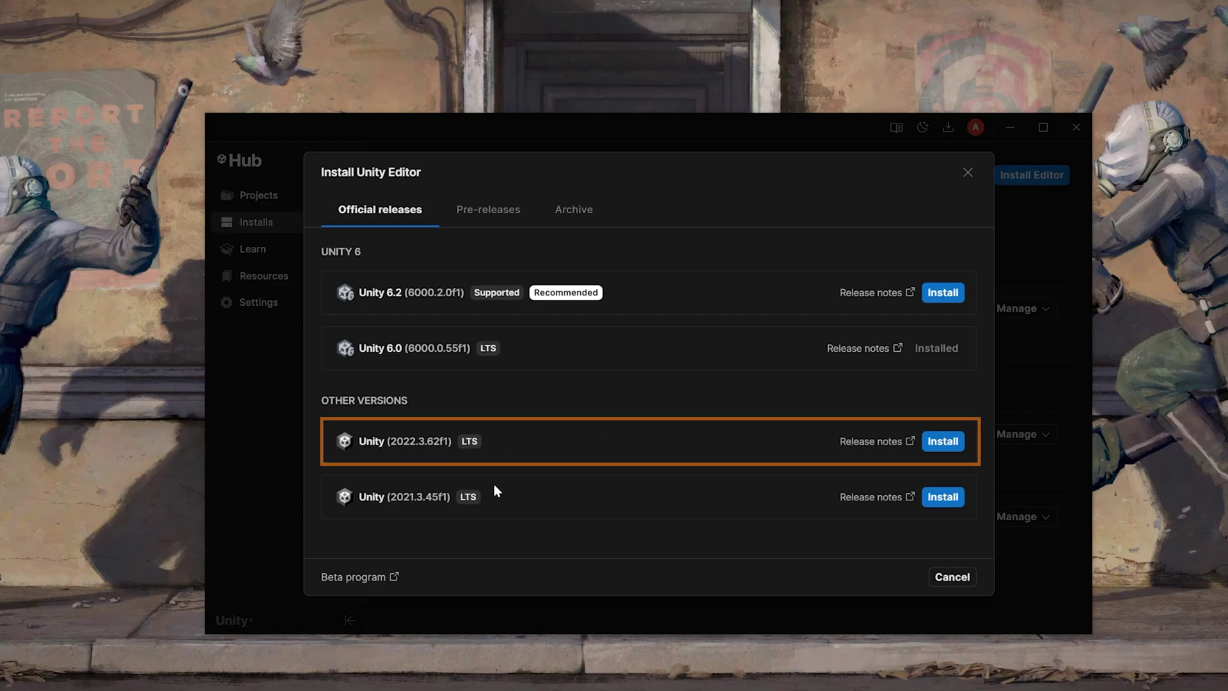
left_click(942, 442)
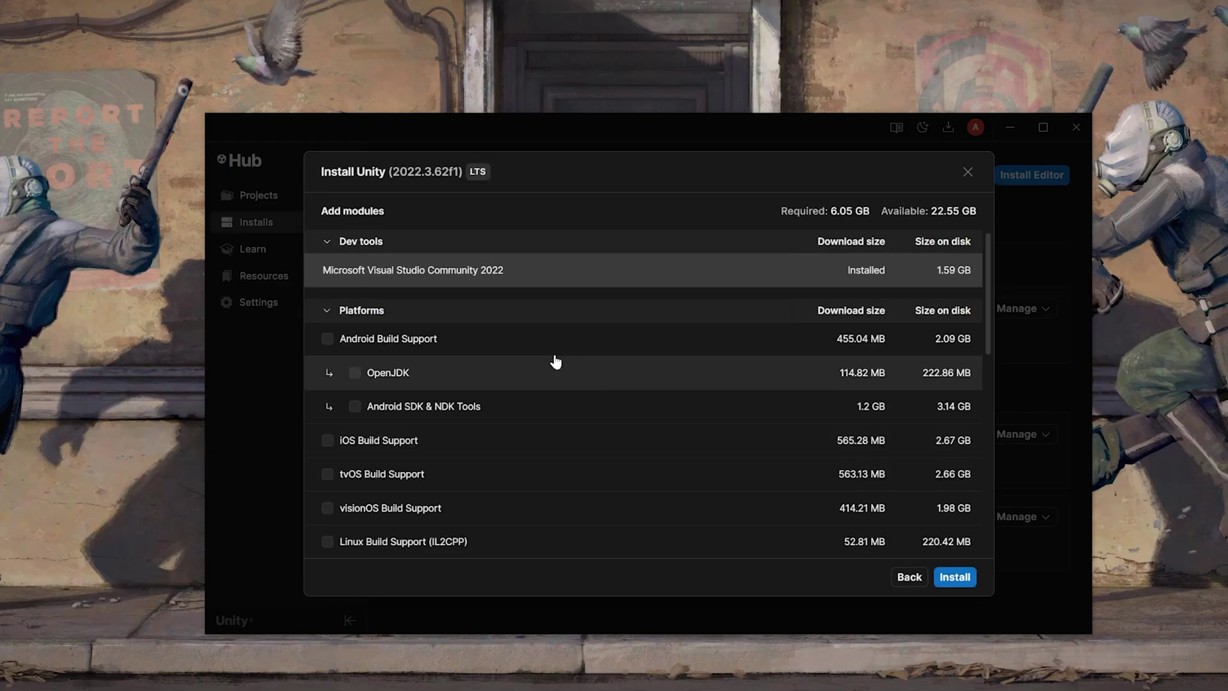
left_click(327, 339)
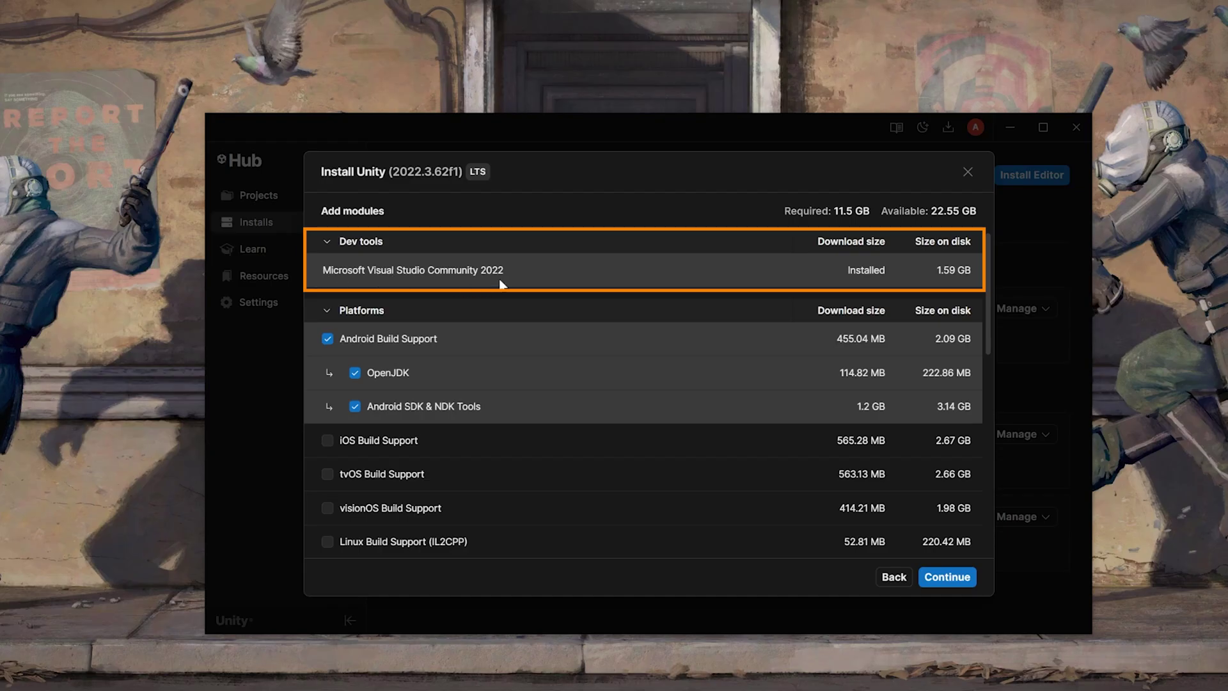
key("Escape")
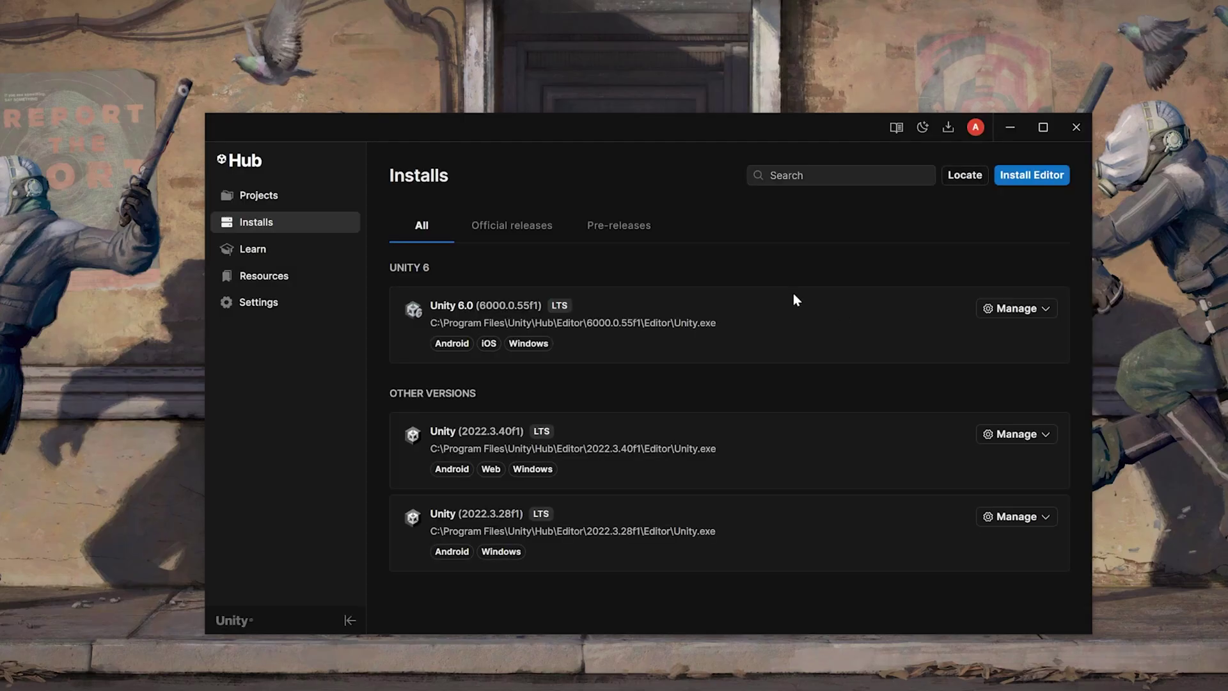
Create a Universal 3D project named Niantic Spatial SDK in D:\Imin with editor version 6000.0.55f1
left_click(287, 203)
left_click(1017, 174)
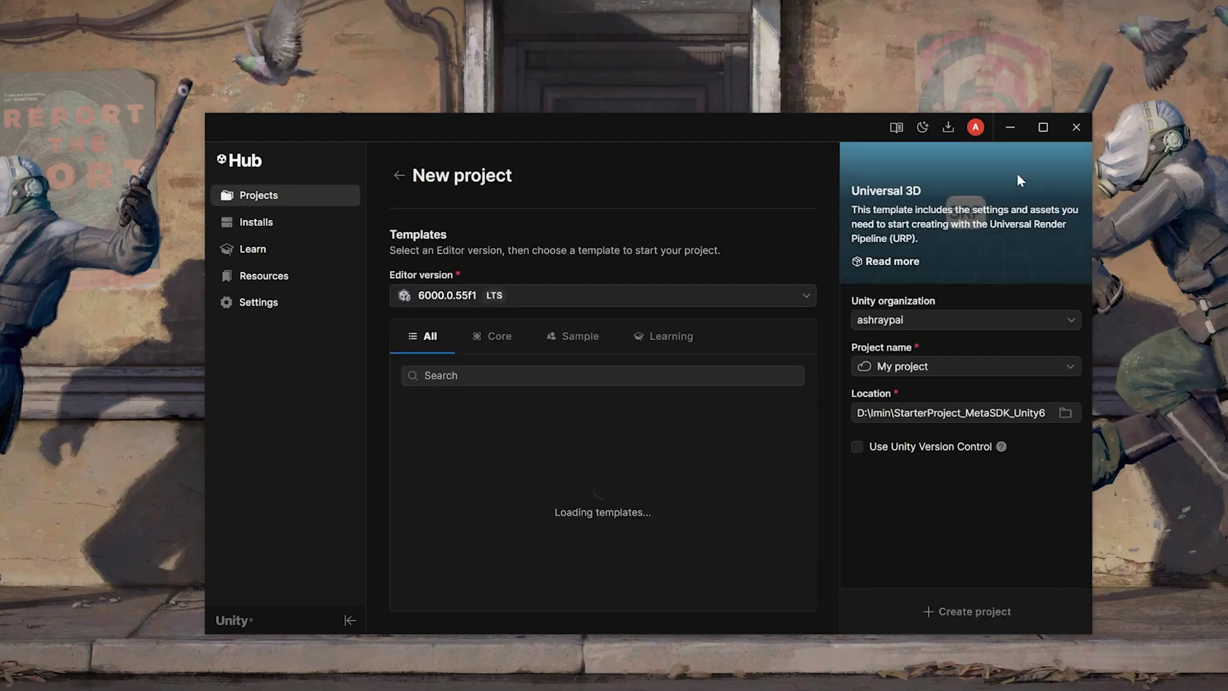
left_click(546, 294)
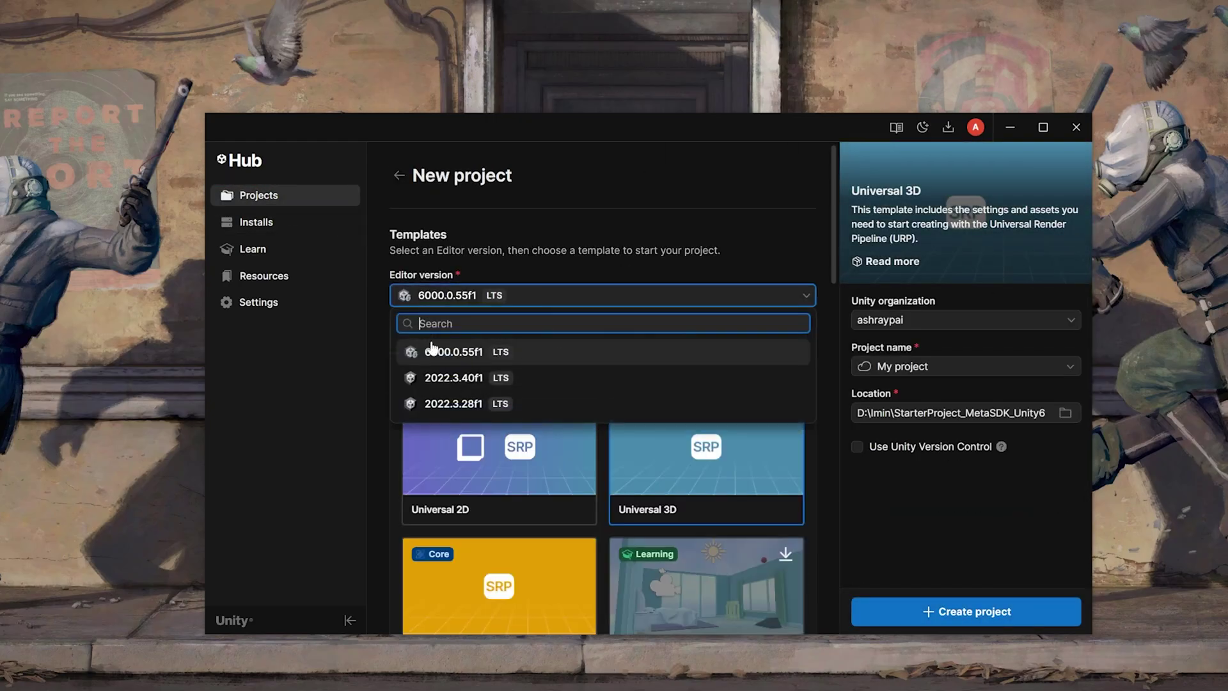
left_click(557, 353)
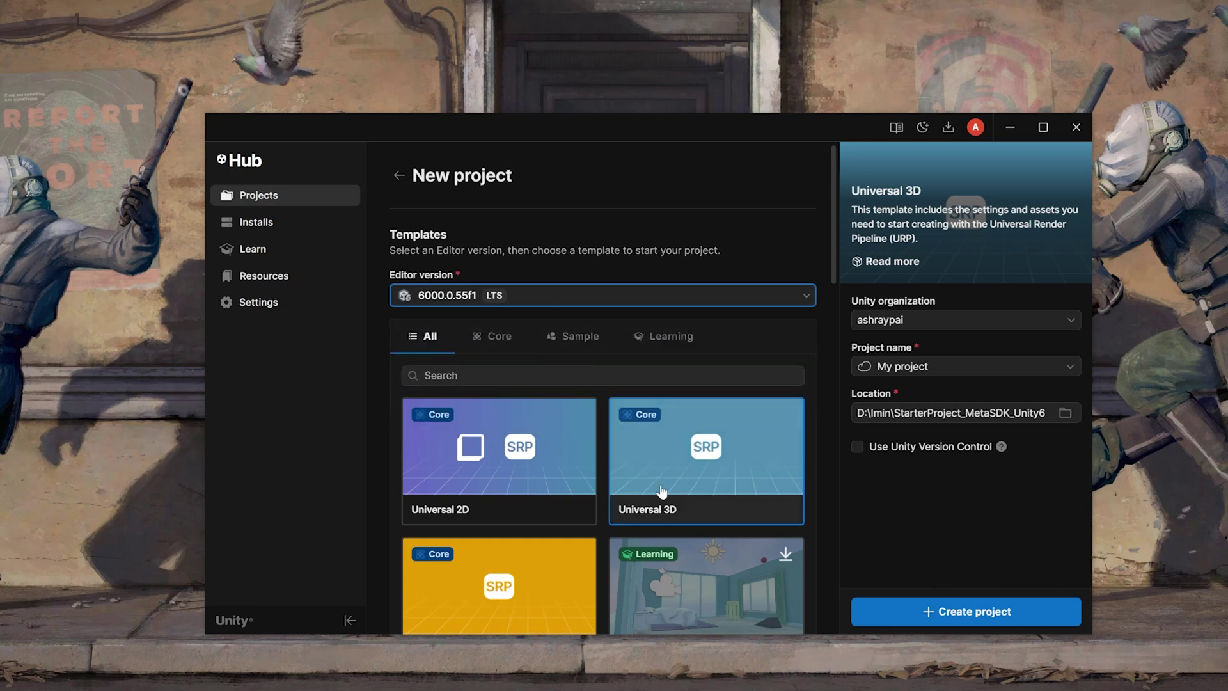
scroll(665, 480, "down", 15)
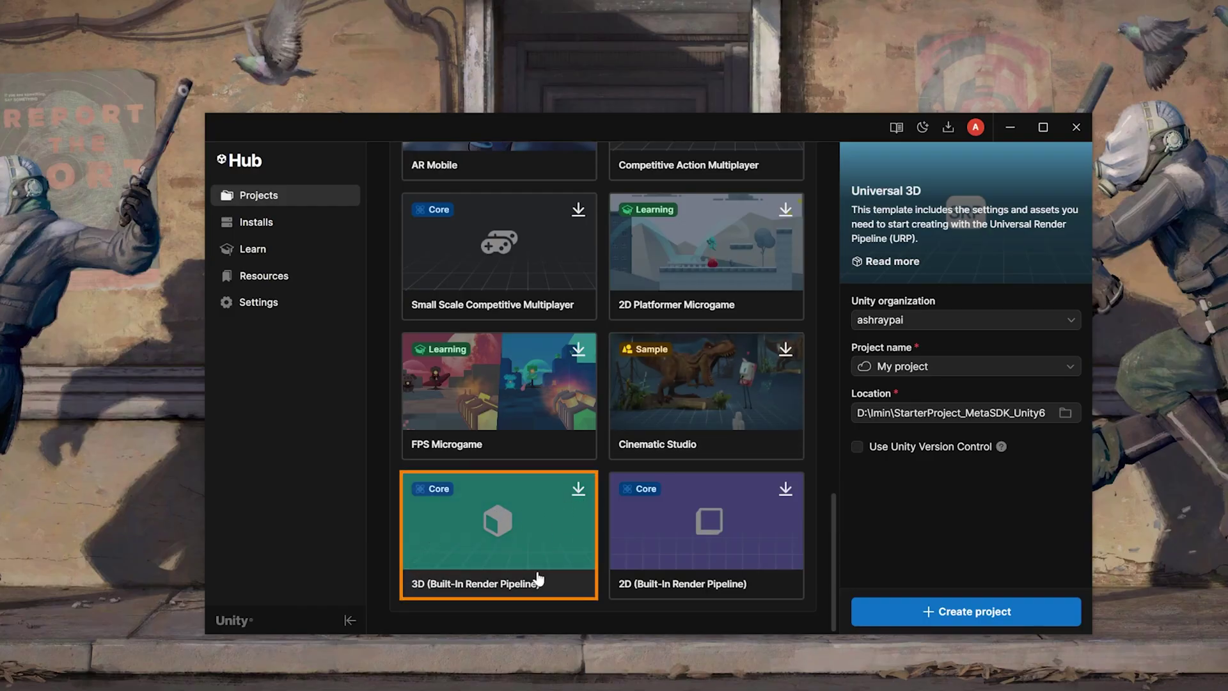
scroll(540, 579, "up", 15)
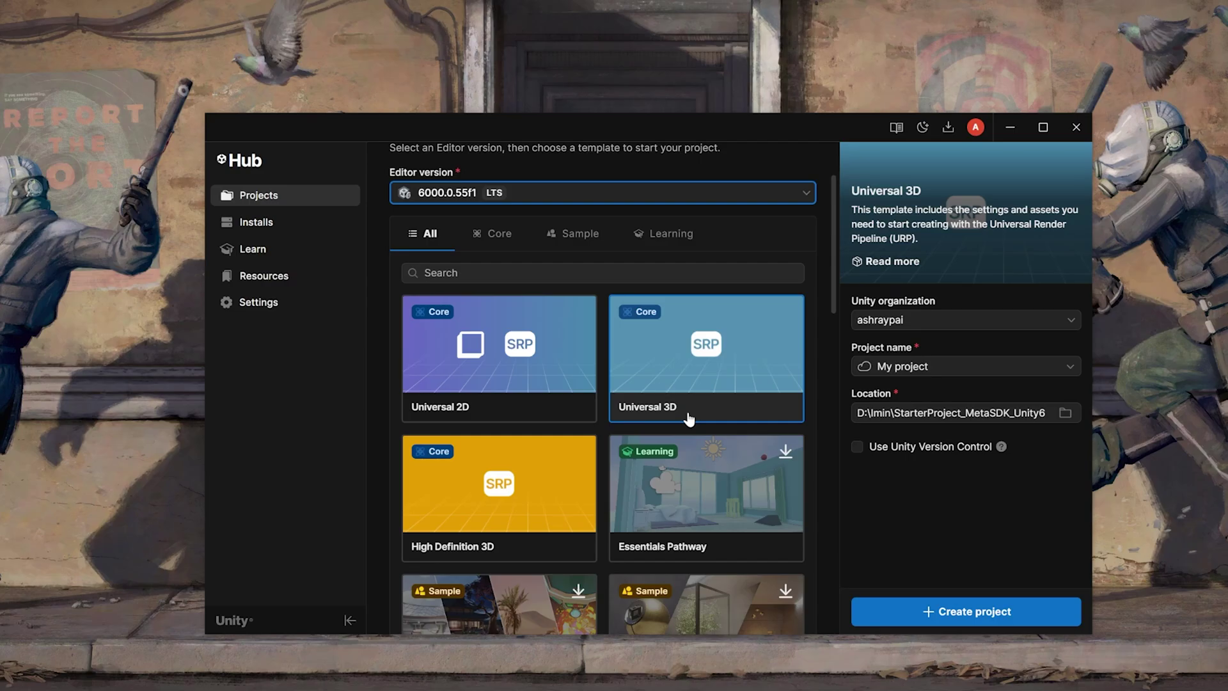
left_click(953, 368)
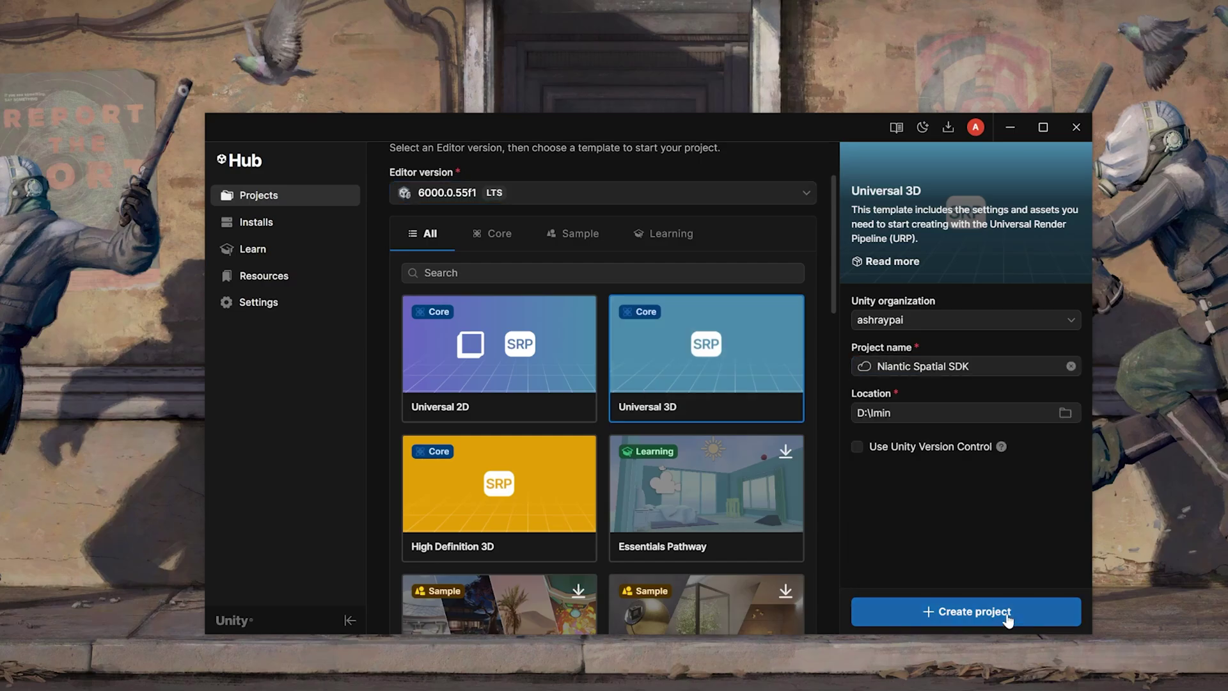
left_click(1007, 612)
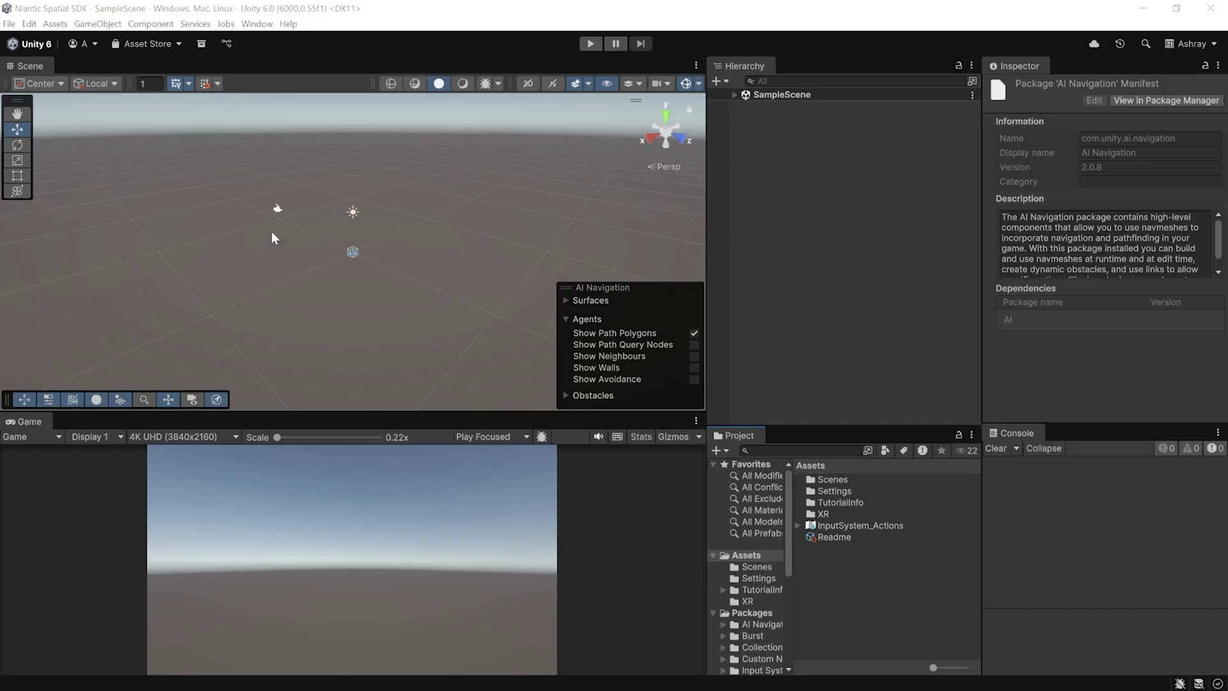
Switch the active build platform to Android and enable Open XR as its XR plug-in provider
left_click(9, 23)
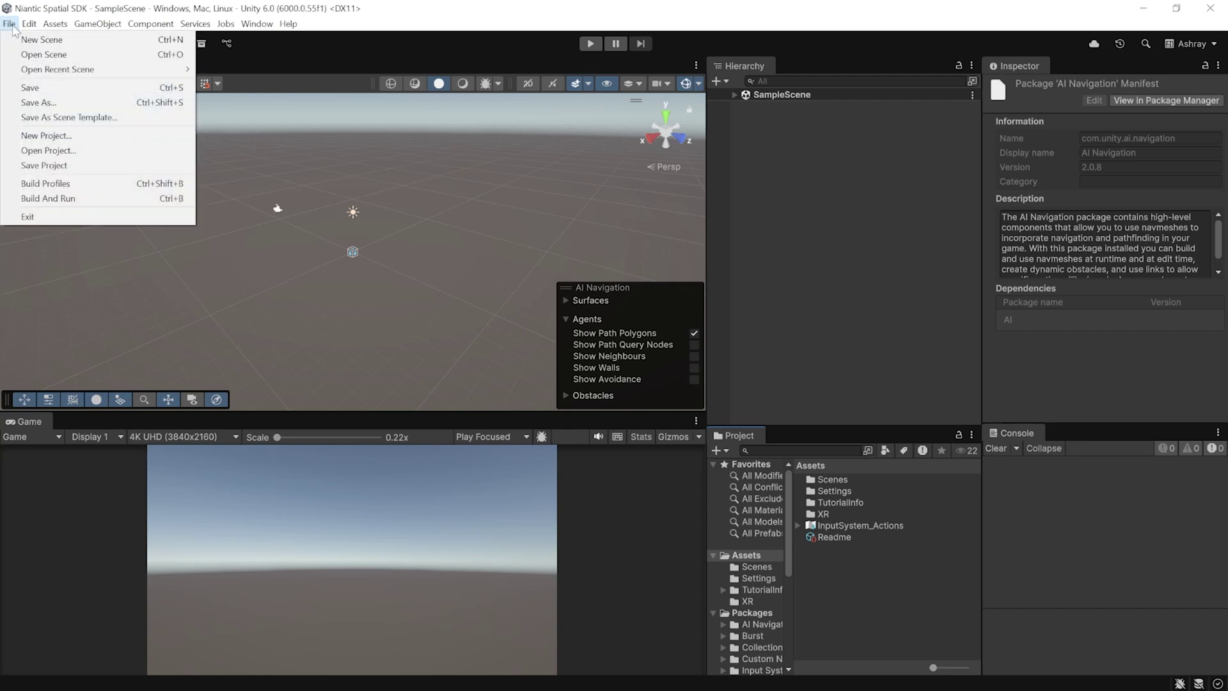
left_click(60, 183)
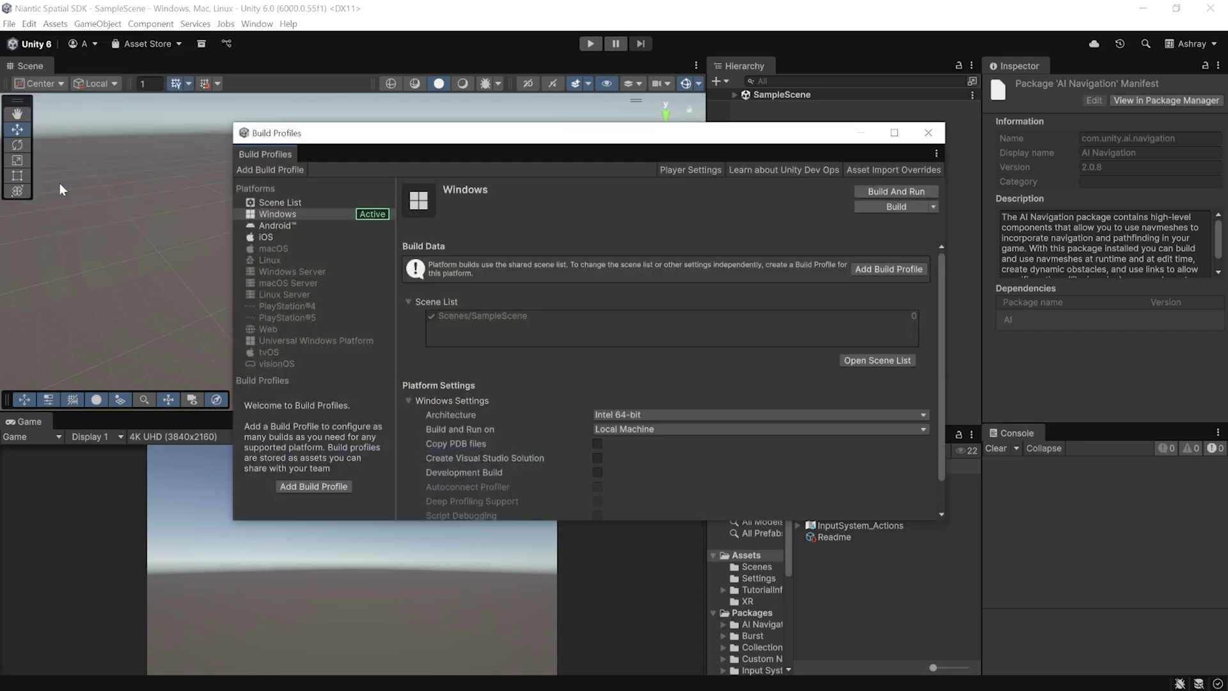
left_click(291, 228)
left_click(908, 190)
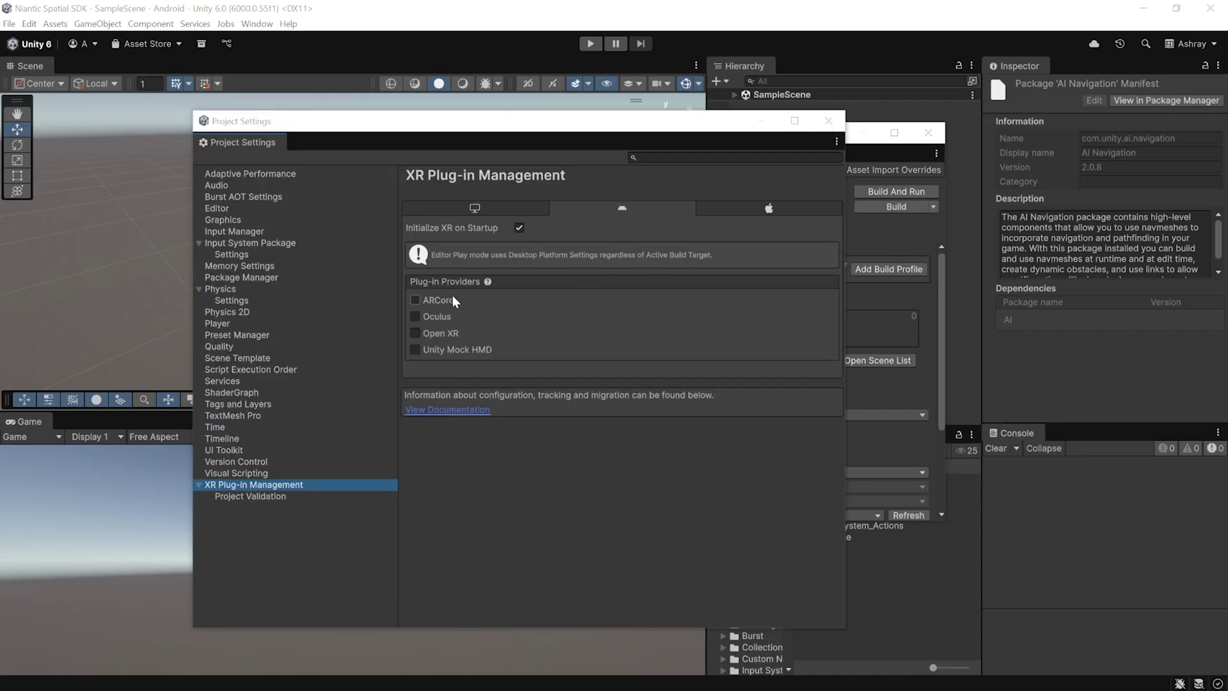
left_click(415, 333)
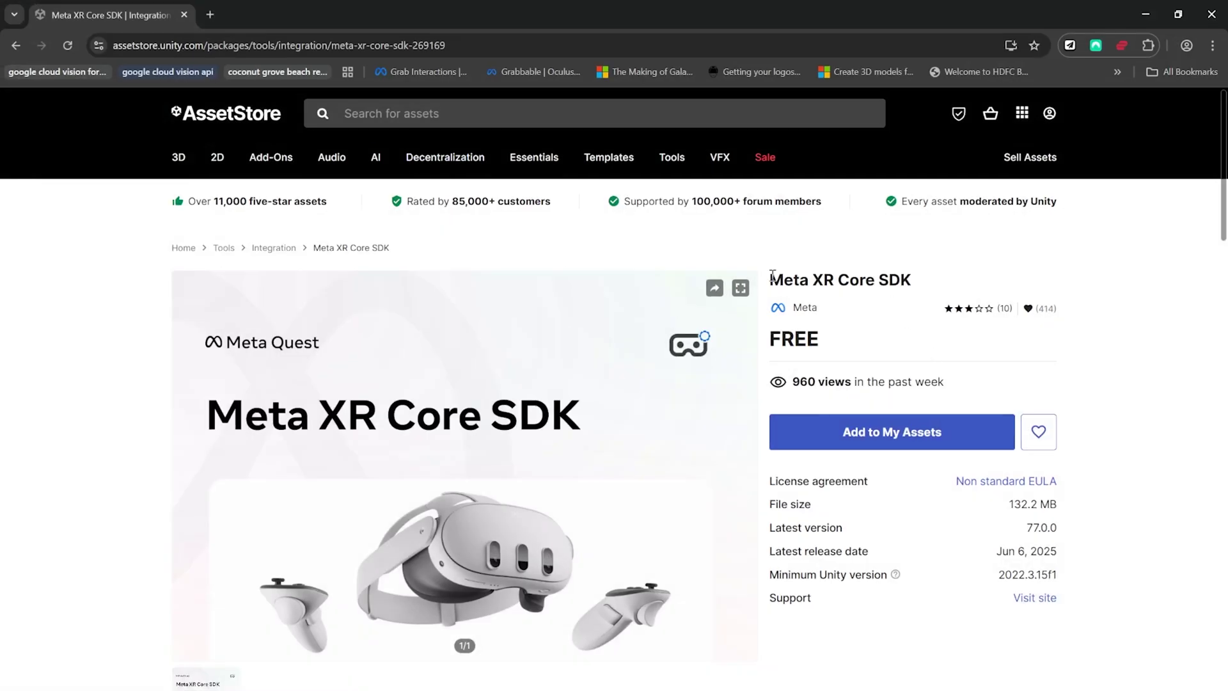
Add the Meta XR Core SDK to the account's assets on the Unity Asset Store and open it in Unity
left_click(921, 432)
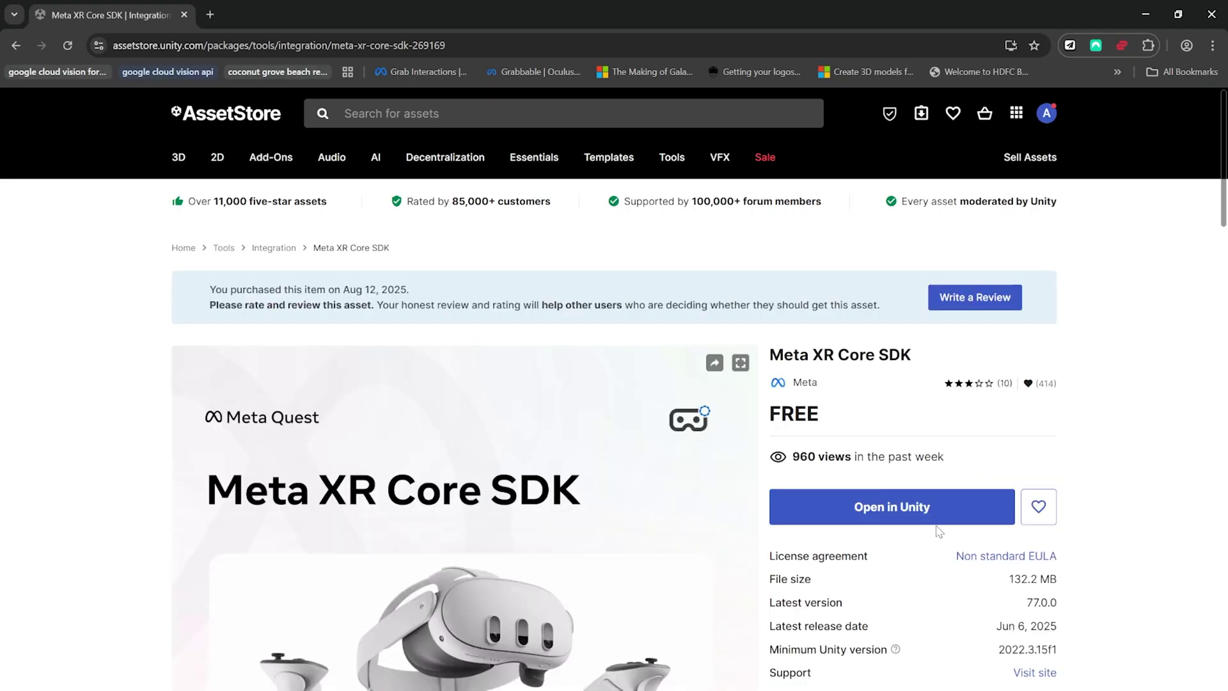
left_click(941, 512)
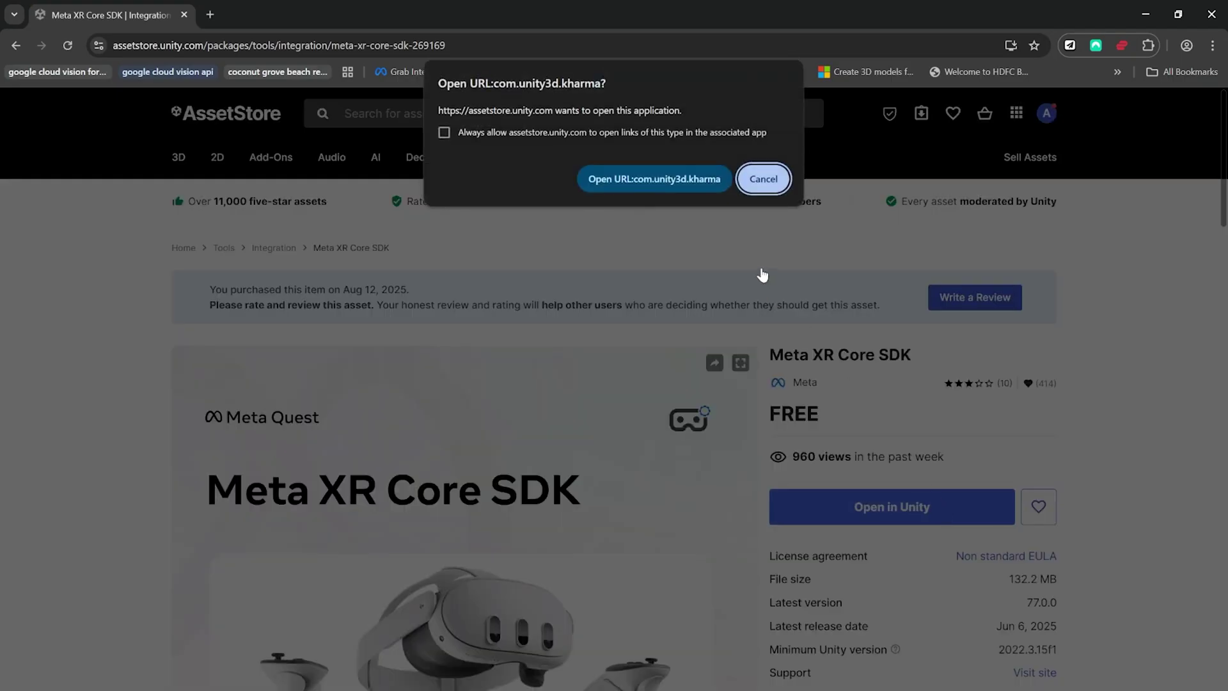
left_click(661, 179)
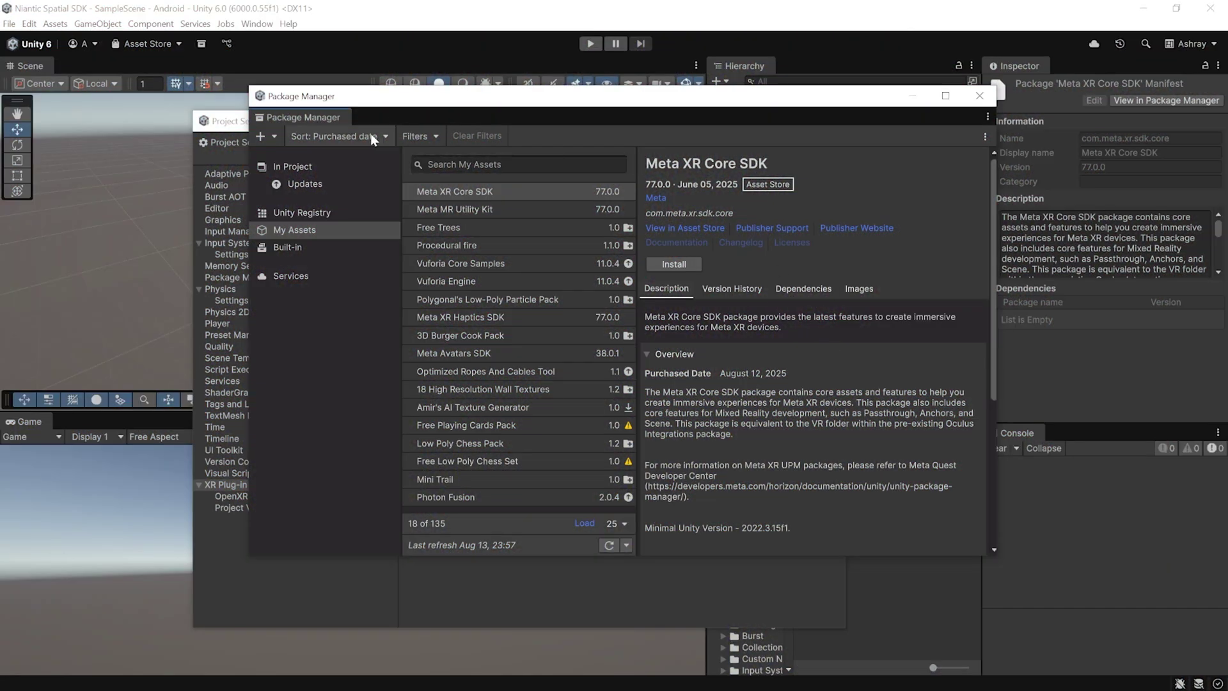
Install the Meta XR Core SDK package, enable the Meta XR Feature Set, and restart the editor
left_click(692, 263)
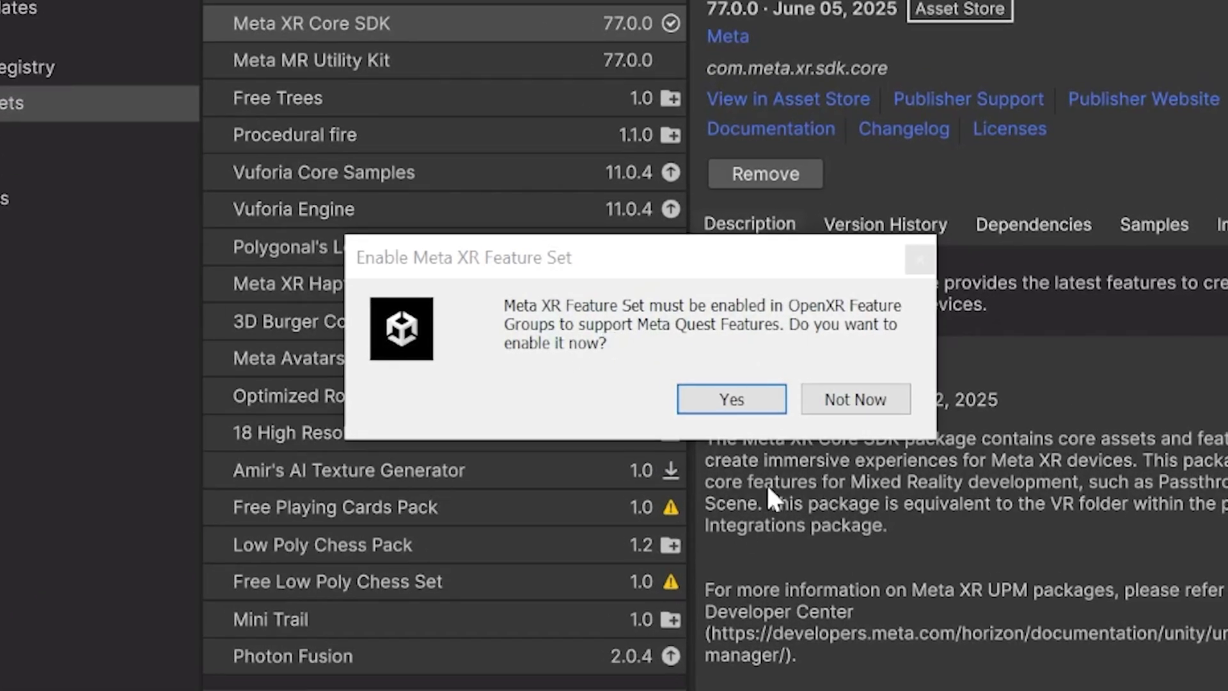
left_click(742, 398)
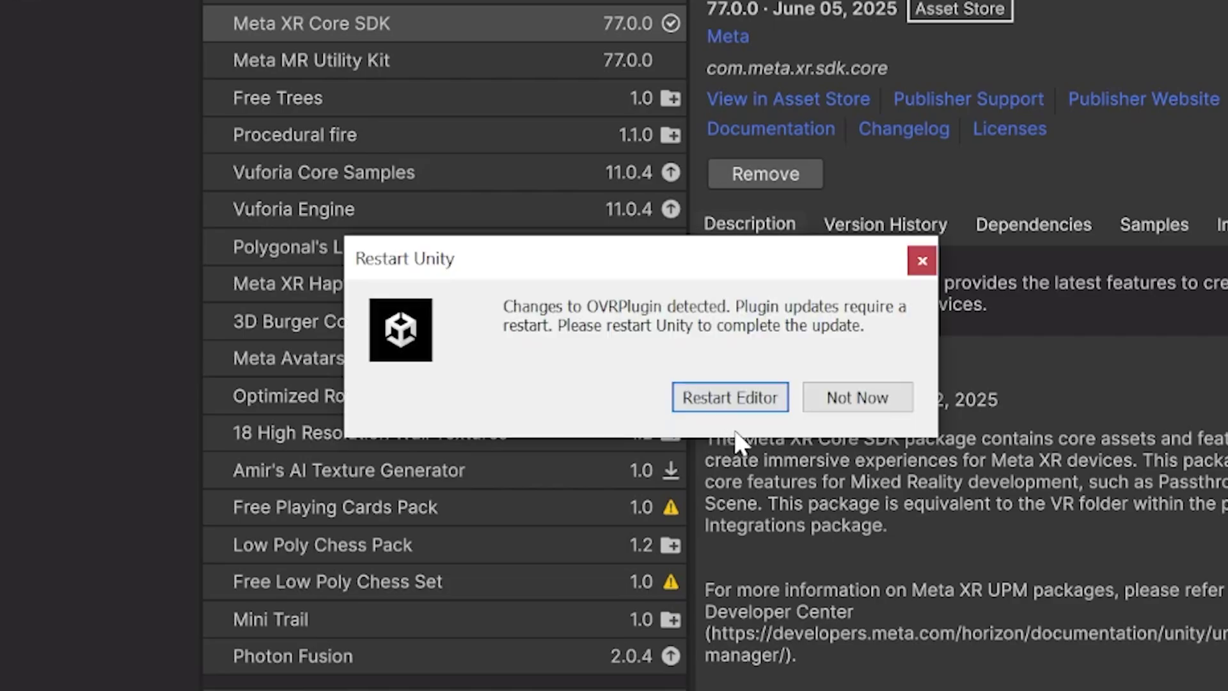
left_click(730, 398)
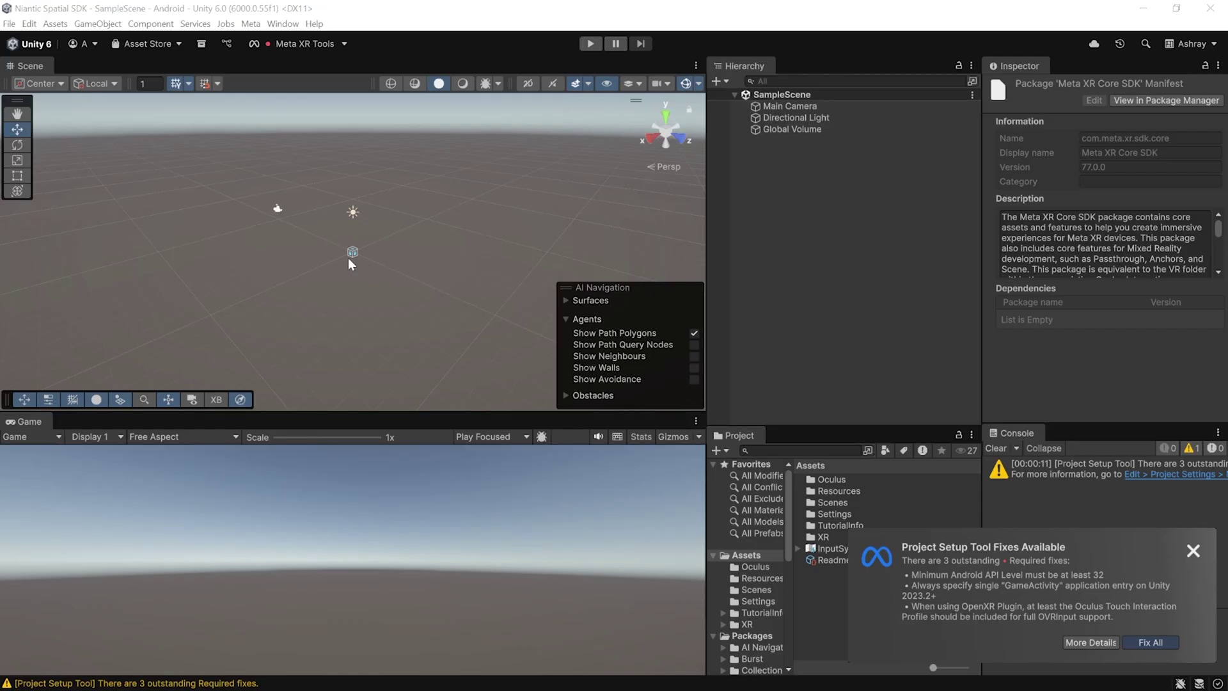
Fix all outstanding issues in the Android checklist of Meta's Project Setup Tool
left_click(294, 45)
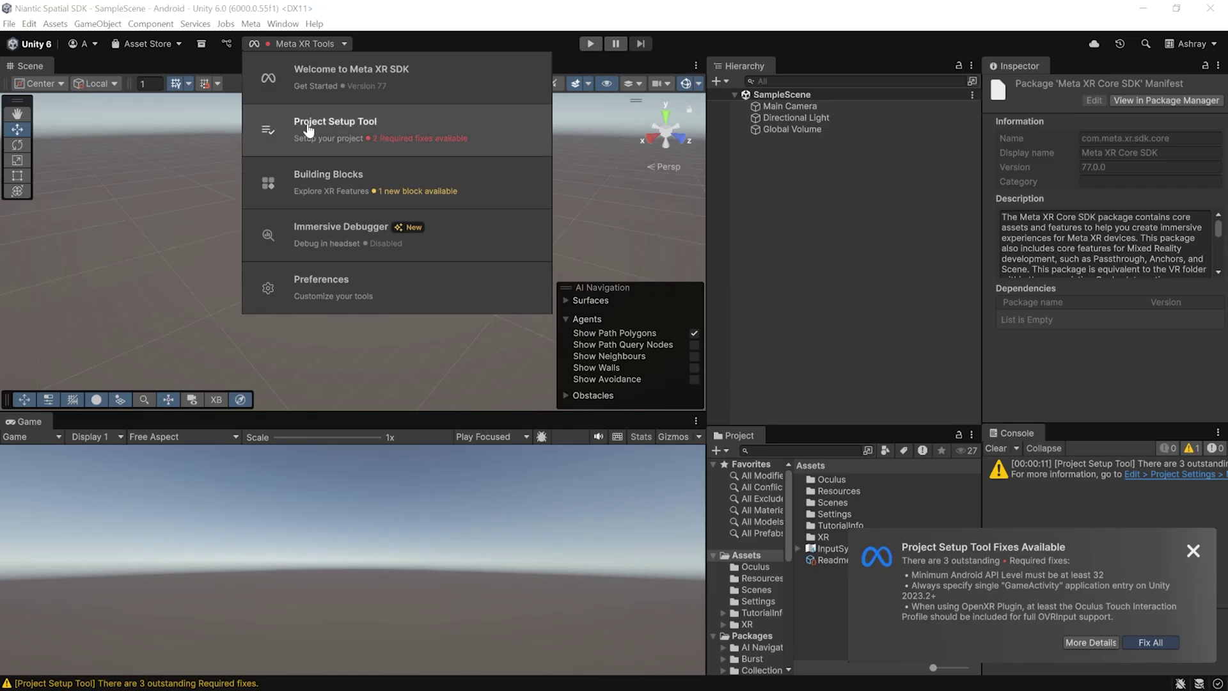
left_click(342, 128)
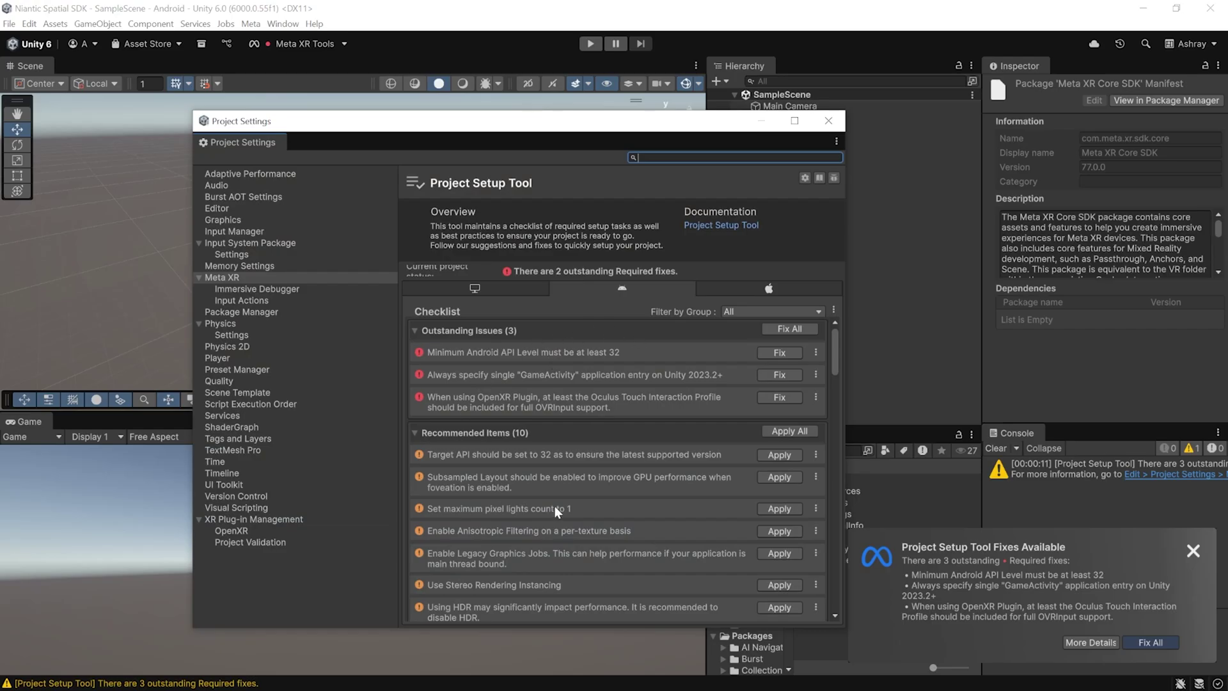
left_click(808, 329)
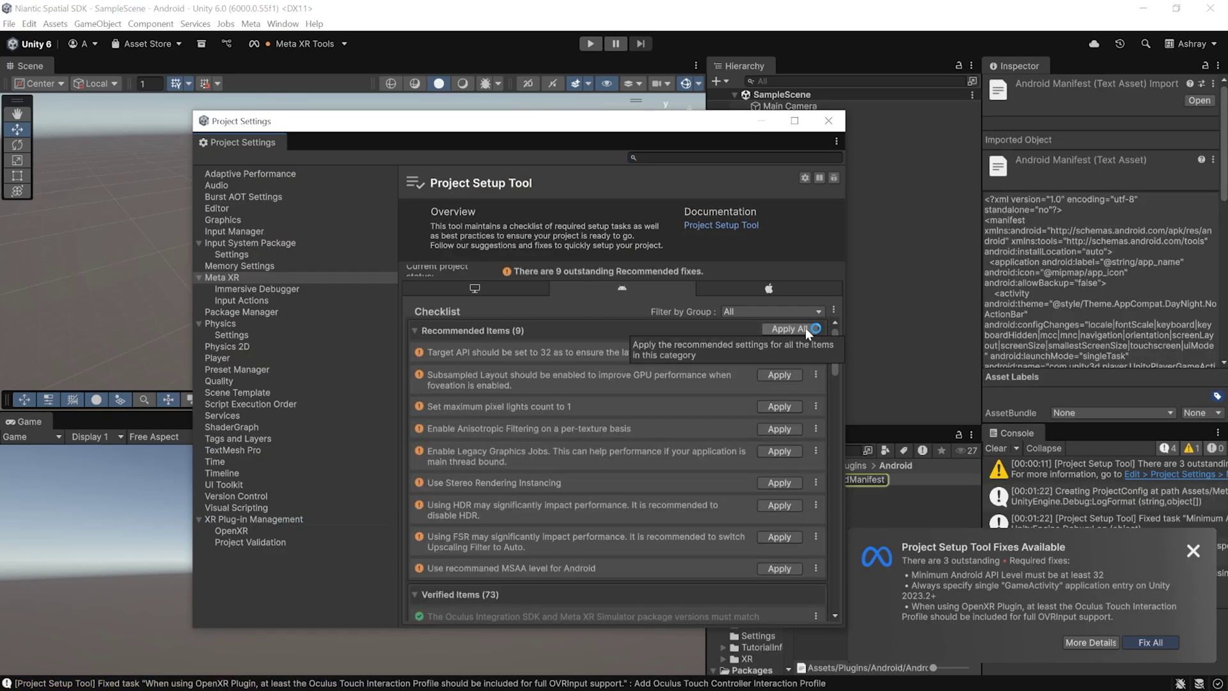
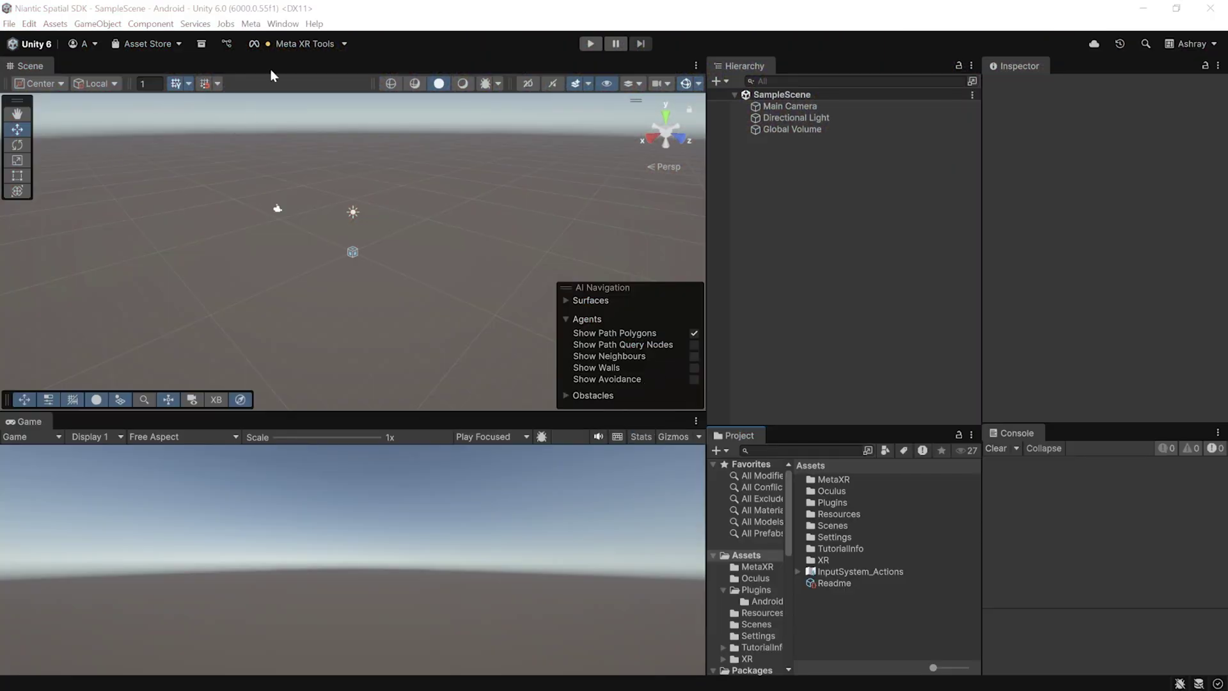
left_click(282, 24)
left_click(316, 190)
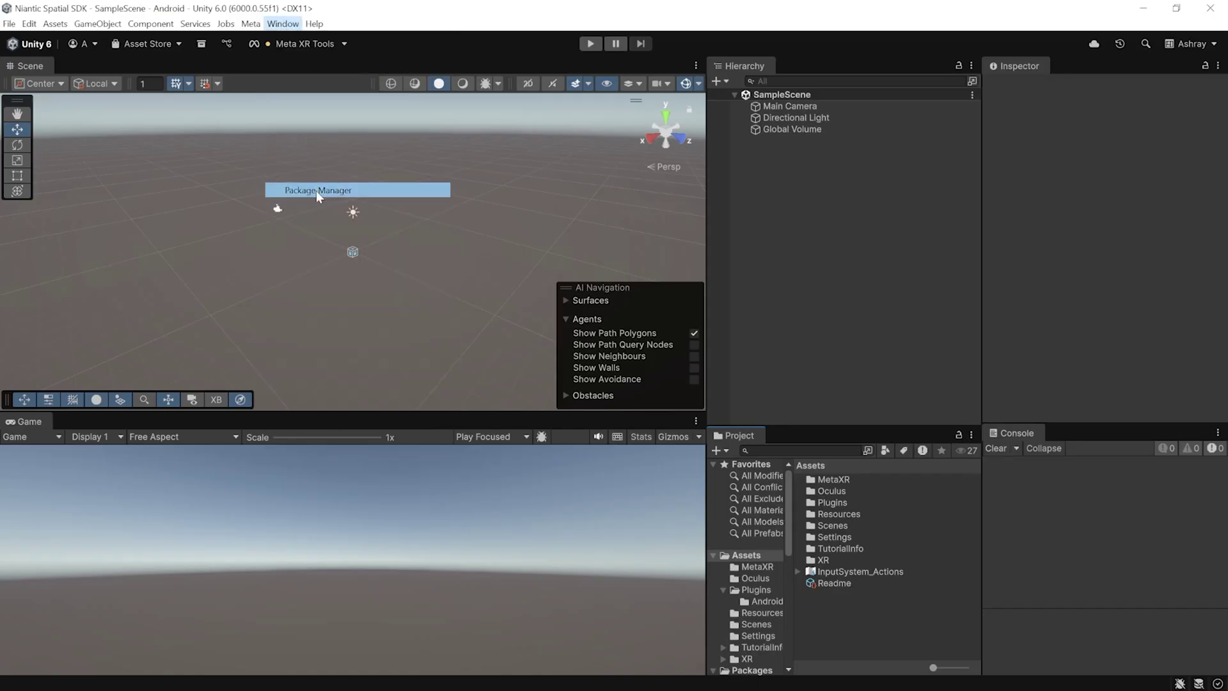
left_click(275, 136)
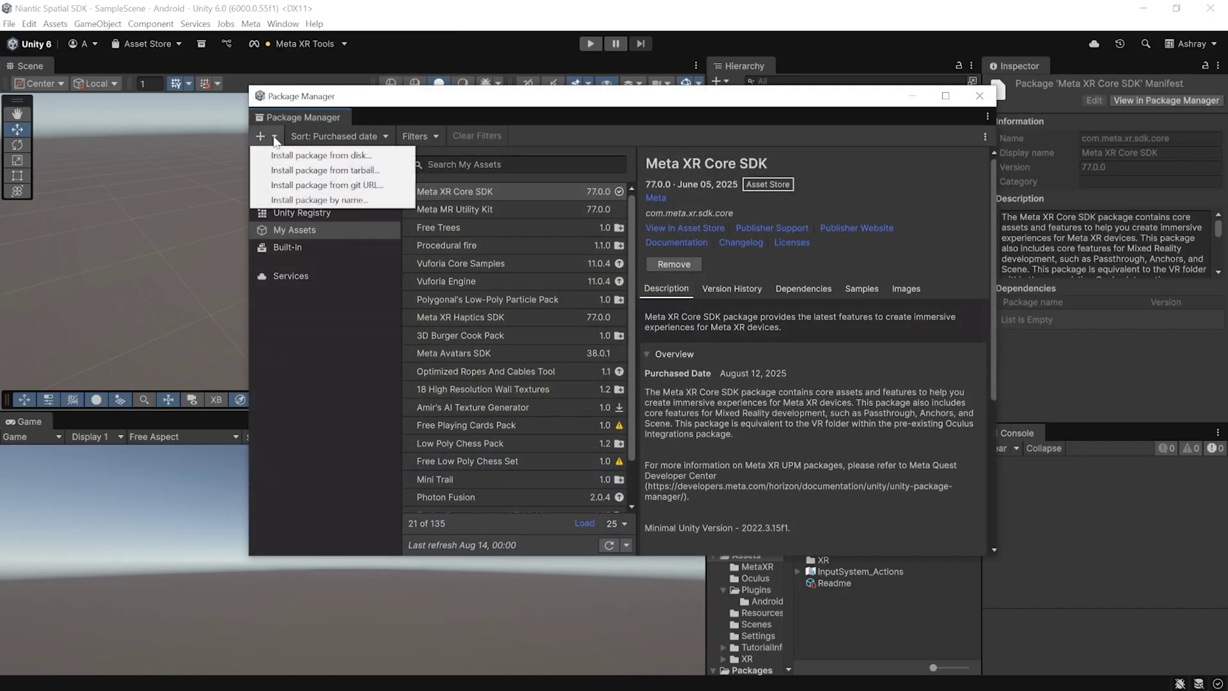
left_click(358, 186)
type("https://github.com/niantic-lightship/ardk-upm.git")
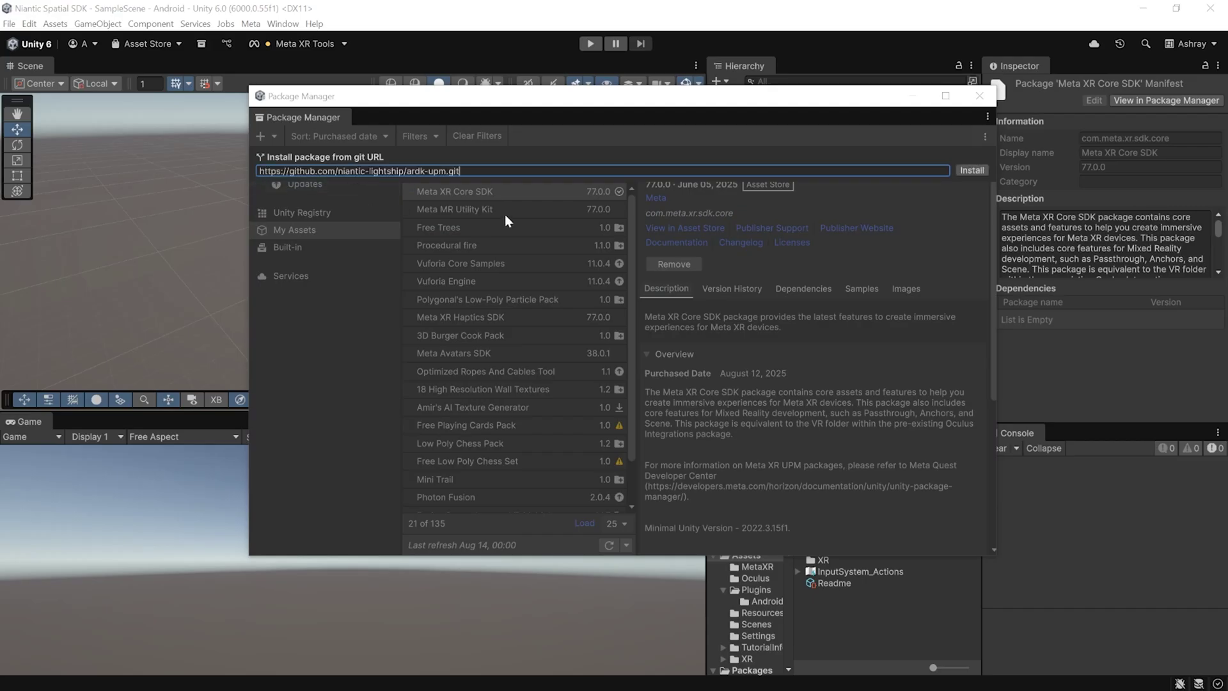
left_click(982, 172)
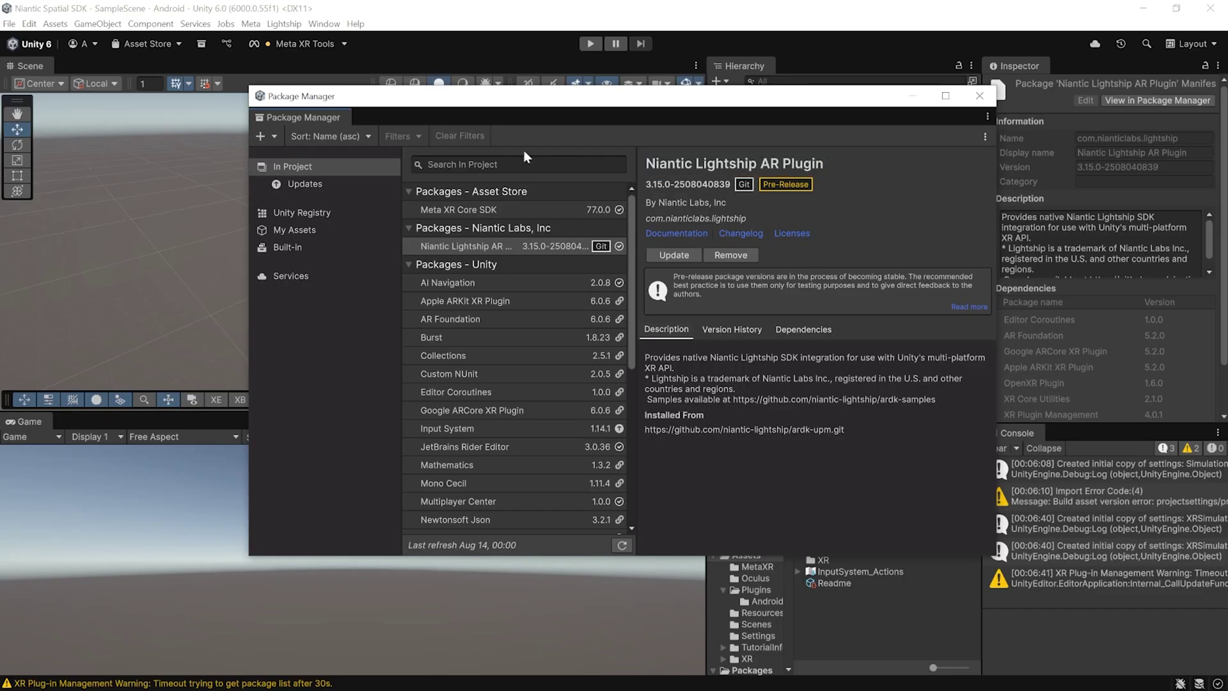
left_click(272, 136)
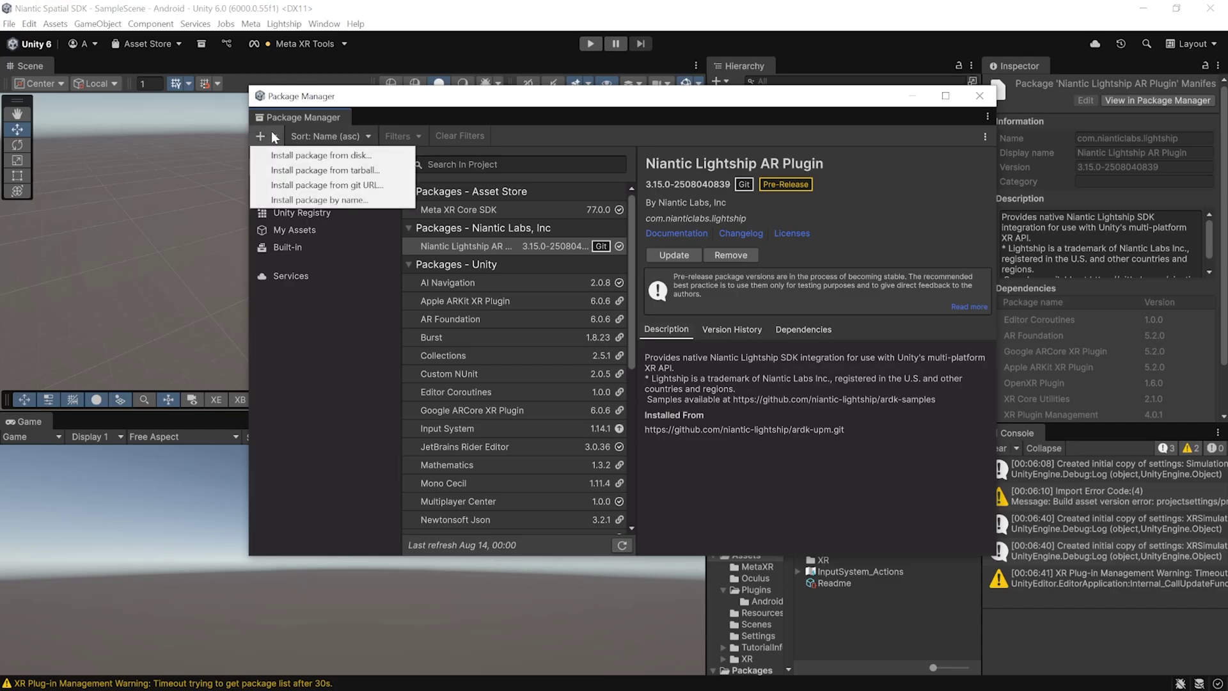
left_click(336, 185)
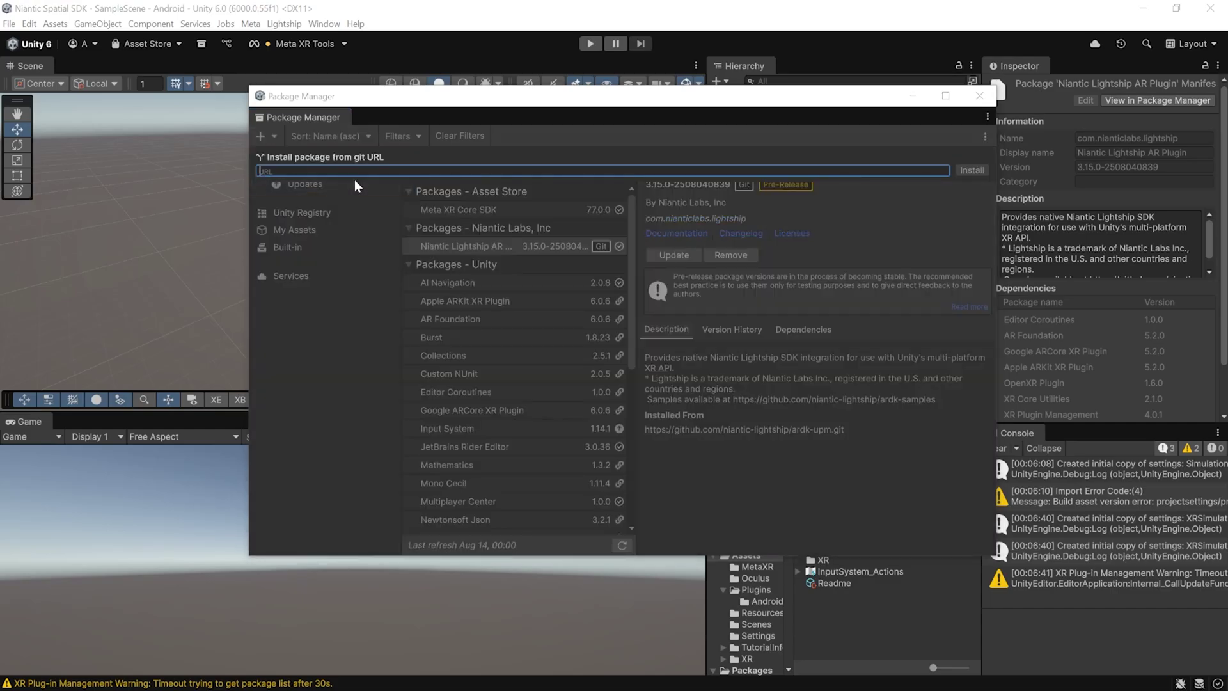
type("https://github.com/niantic-lightship/ardk-quest3-upm.git")
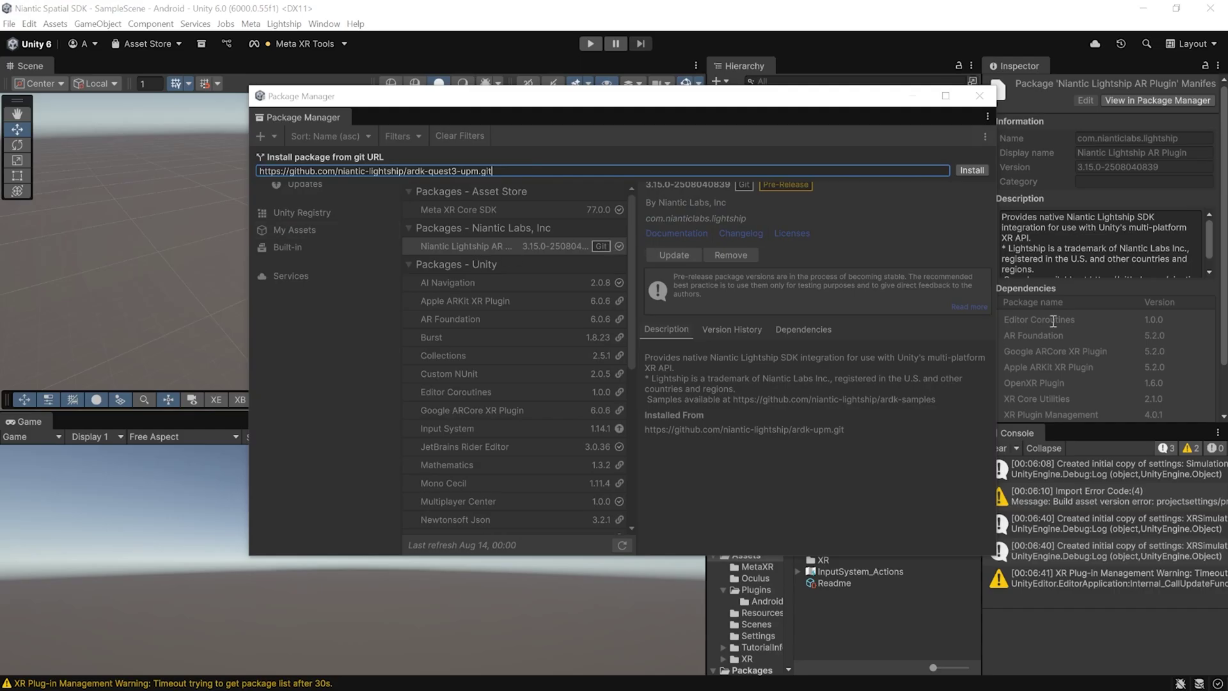
left_click(970, 169)
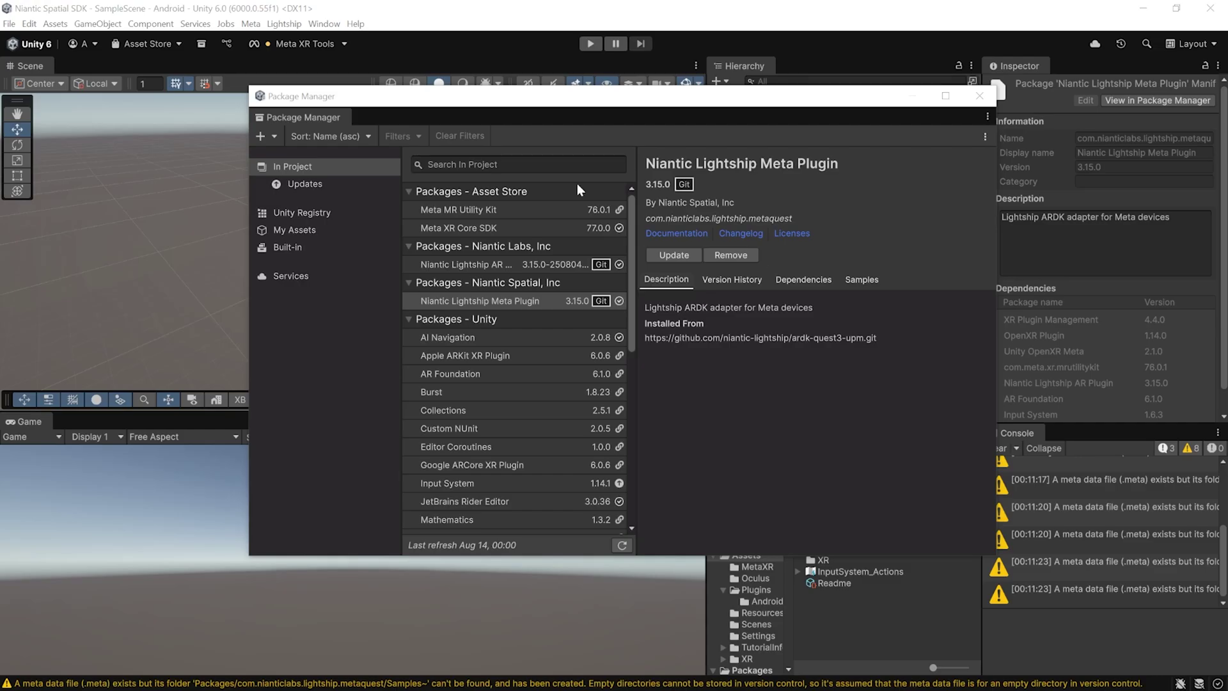
Open the Lightship settings in the project and go from there to the lightship.dev sign-in page
left_click(279, 24)
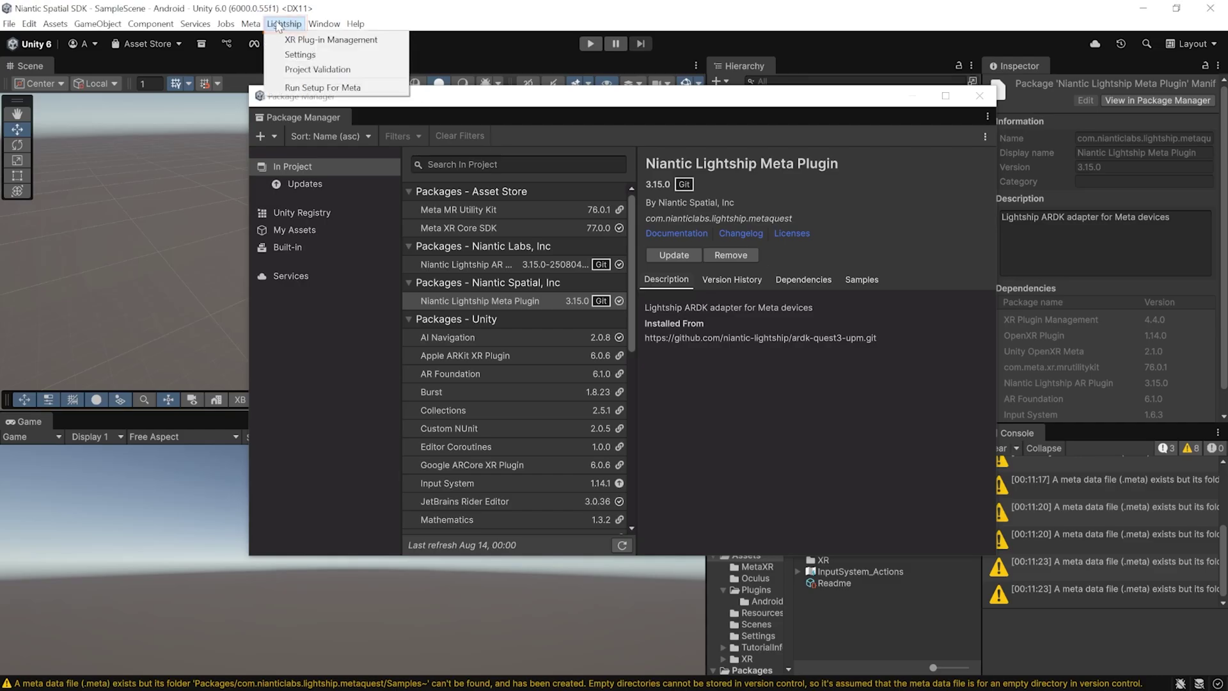
left_click(329, 53)
left_click(473, 253)
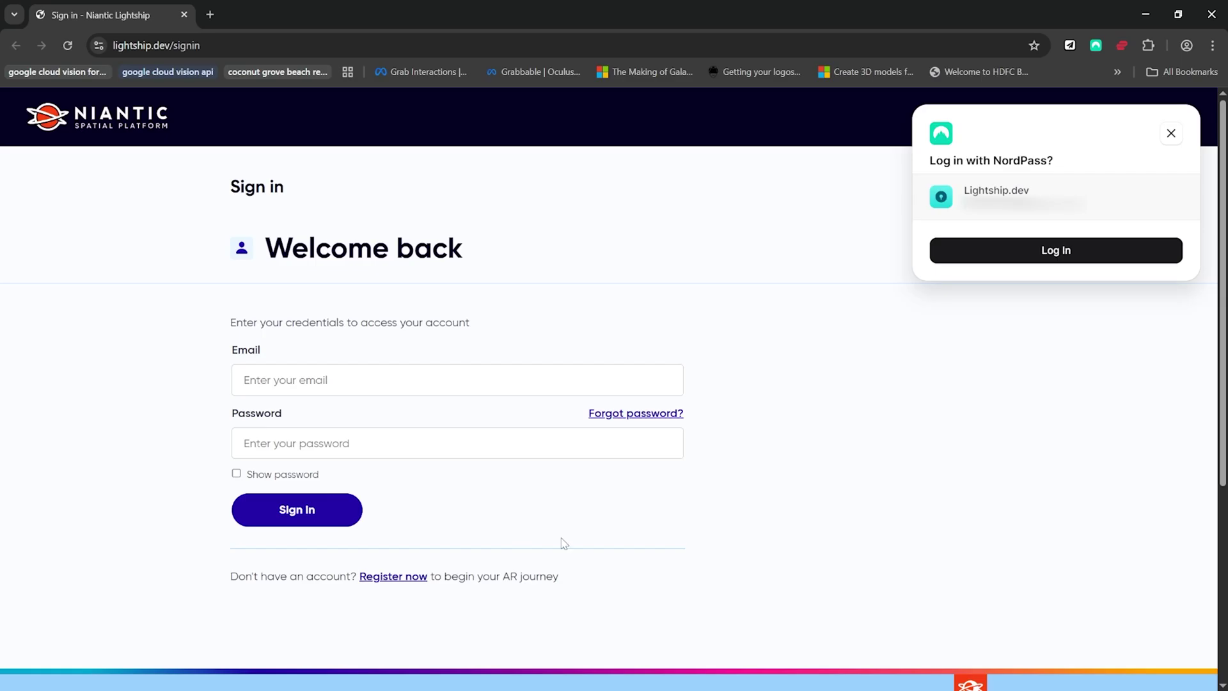
Sign in to lightship.dev with the saved login and create a new project named "Testing Niantic SDK"
left_click(1065, 254)
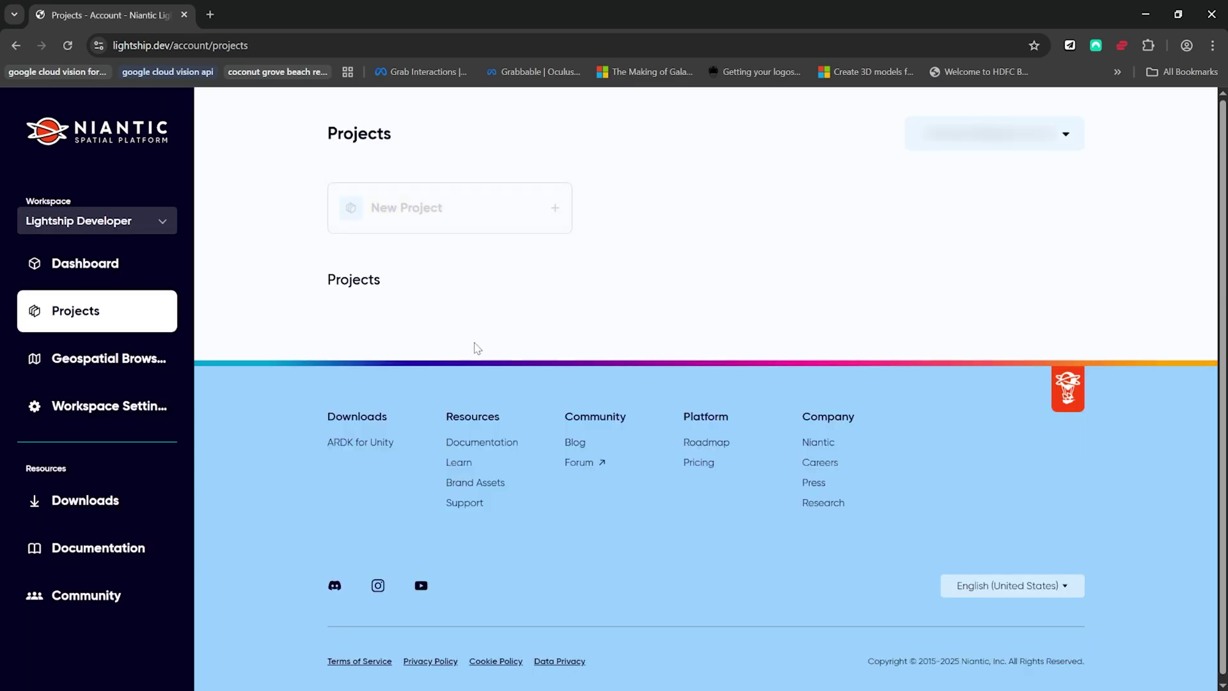
left_click(428, 207)
type("Testing Niantic SDK")
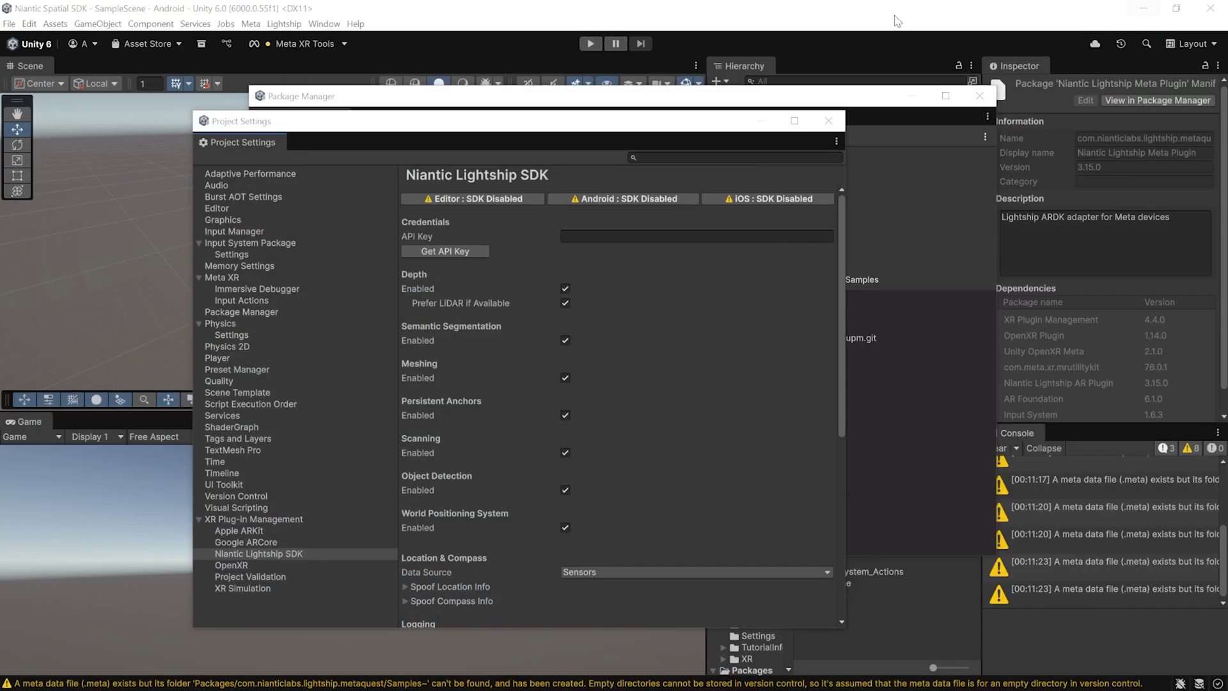
In Unity, paste the API key into the Niantic Lightship SDK credentials and choose the Location & Compass data source
left_click(603, 237)
key("ctrl+v")
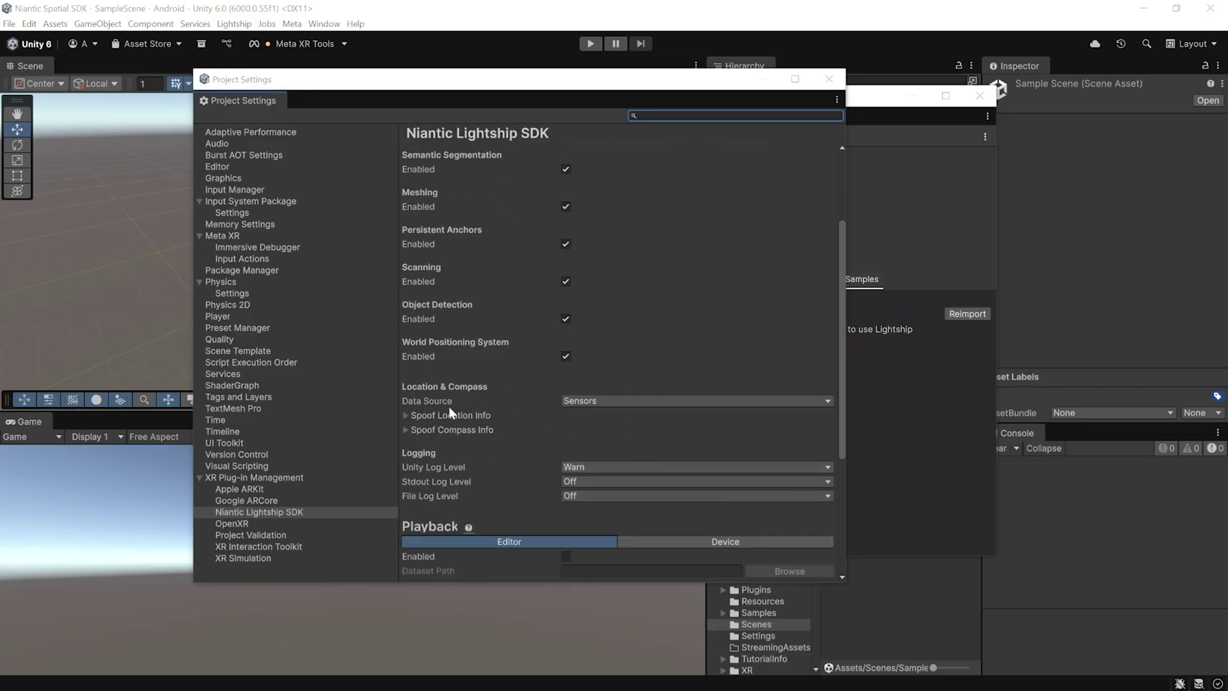
left_click(596, 402)
left_click(592, 431)
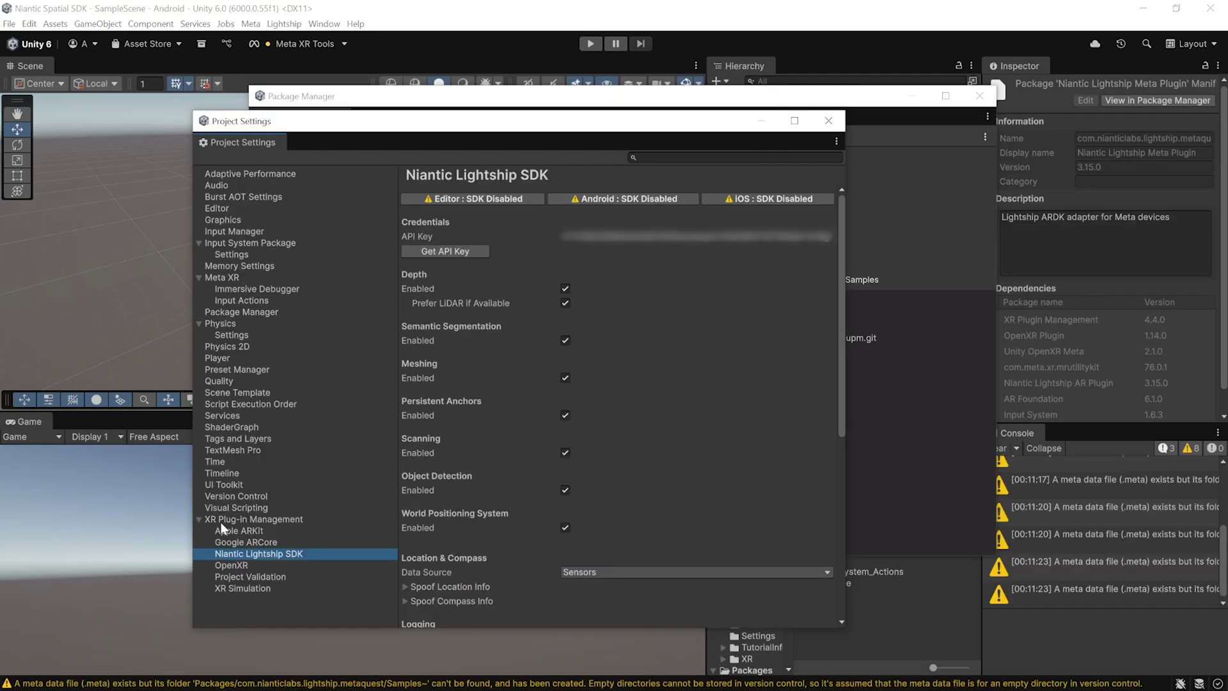
Enable the Meta Quest and Niantic Lightship support for Meta Quest feature groups under Android's OpenXR provider, and run Lightship's setup for Meta
left_click(247, 520)
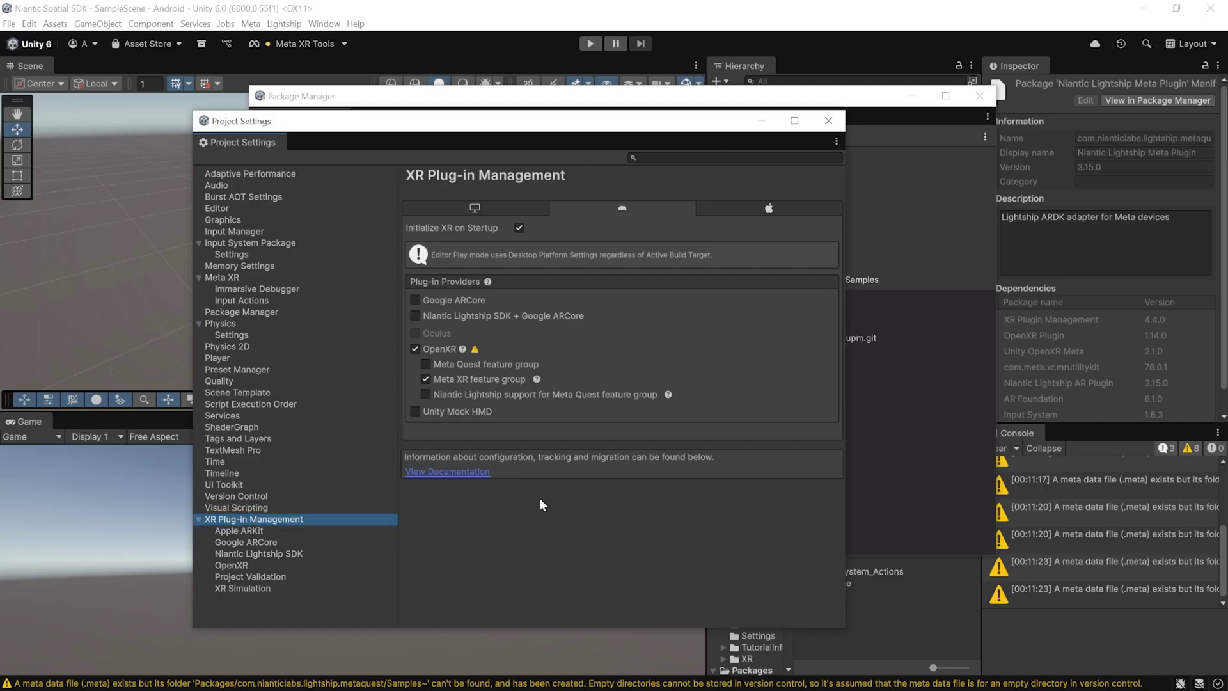
left_click(426, 363)
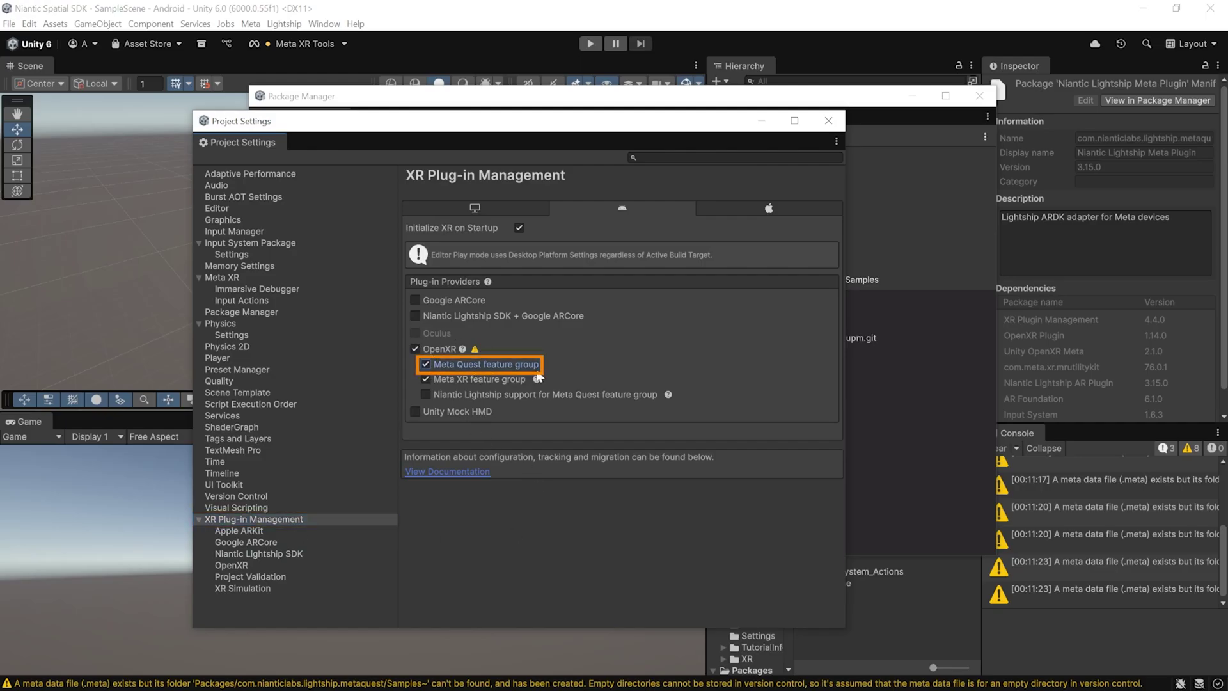
left_click(426, 394)
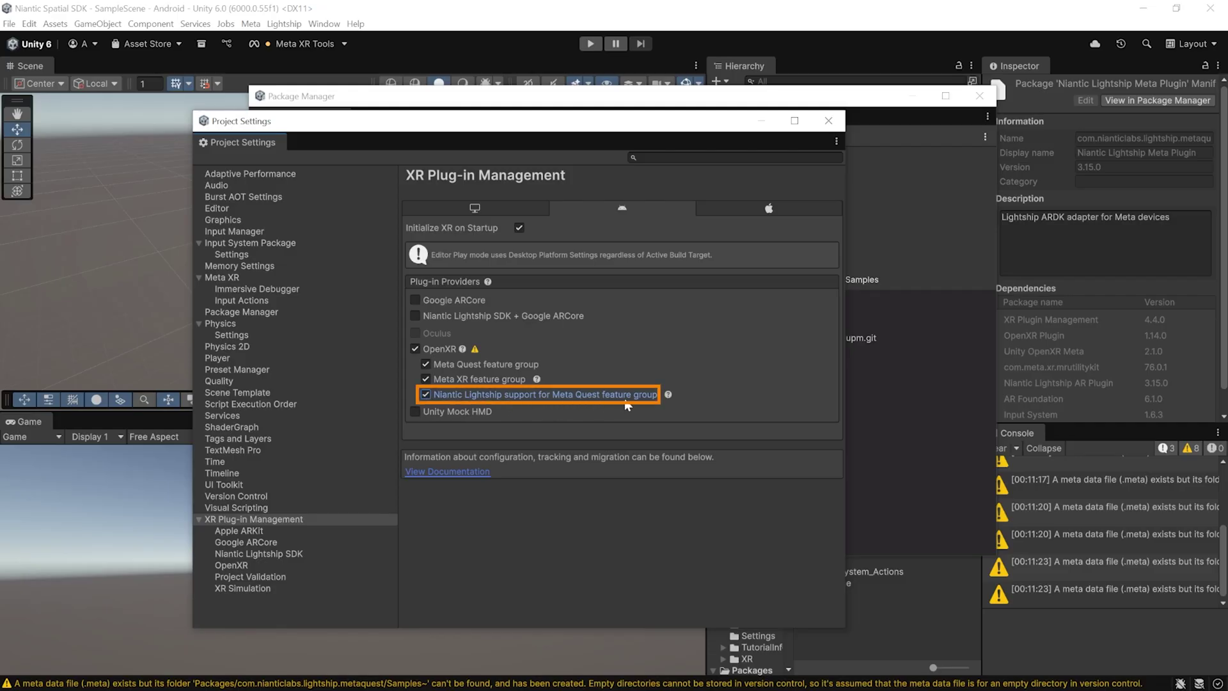
left_click(280, 26)
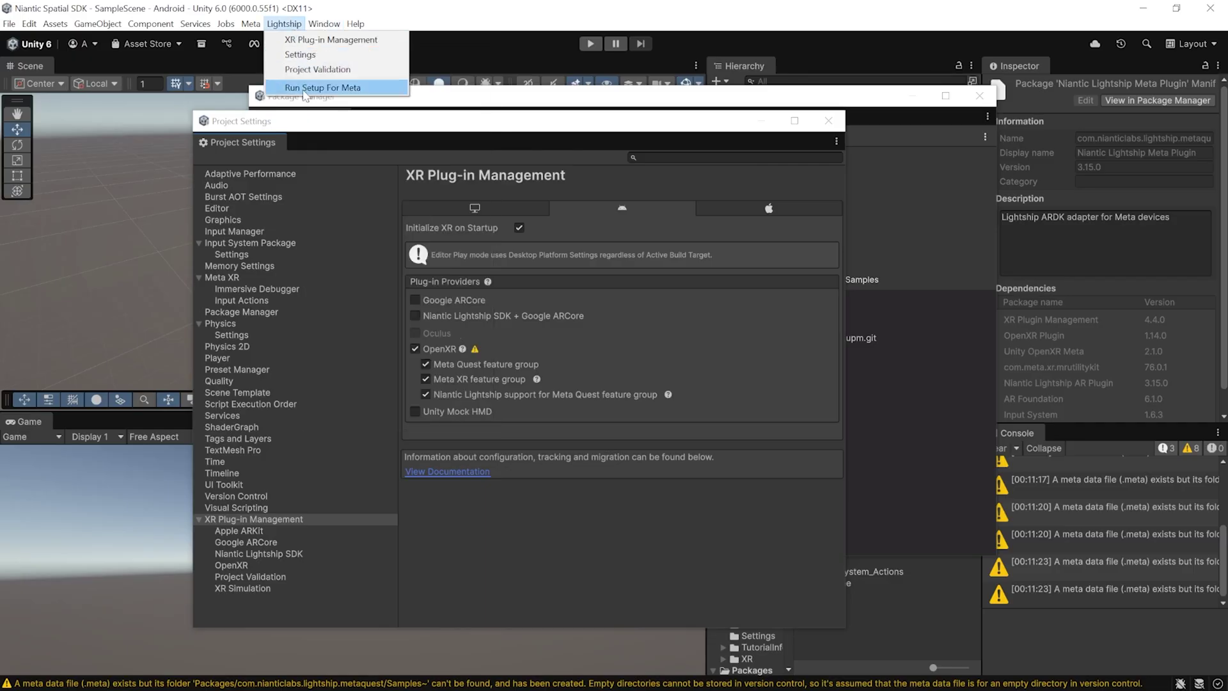
left_click(375, 94)
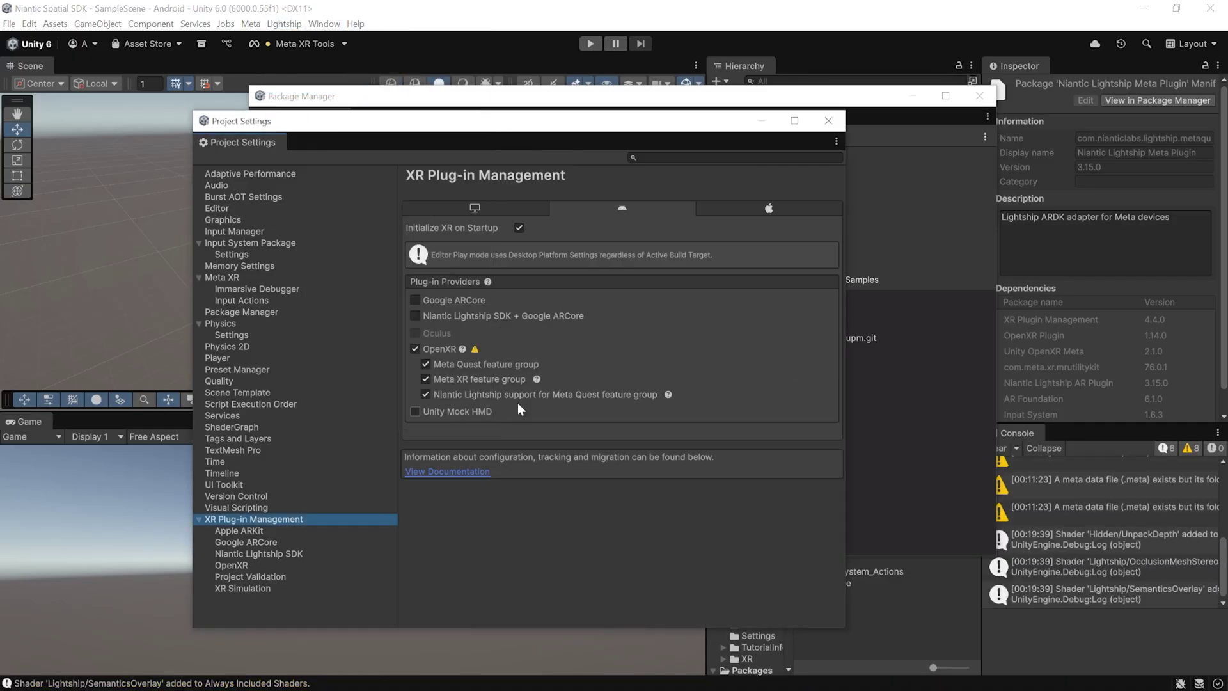
Review the Android OpenXR feature groups and apply all available fixes in the XR project validation
left_click(236, 564)
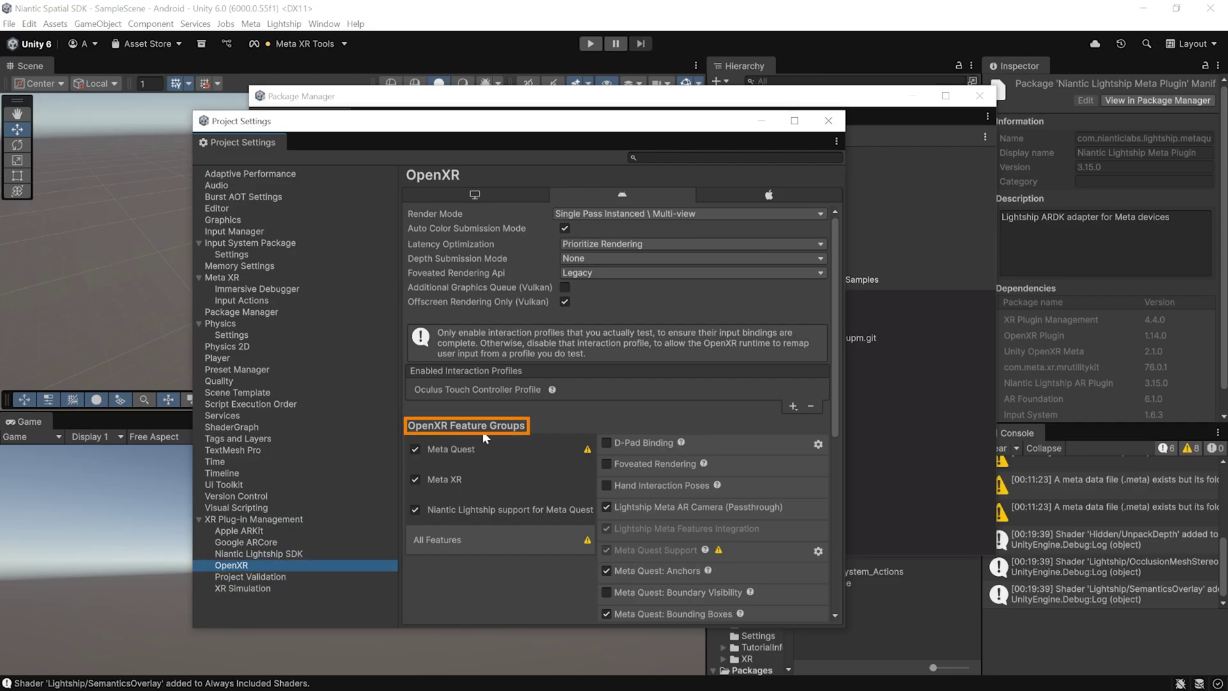
scroll(719, 539, "down", 2)
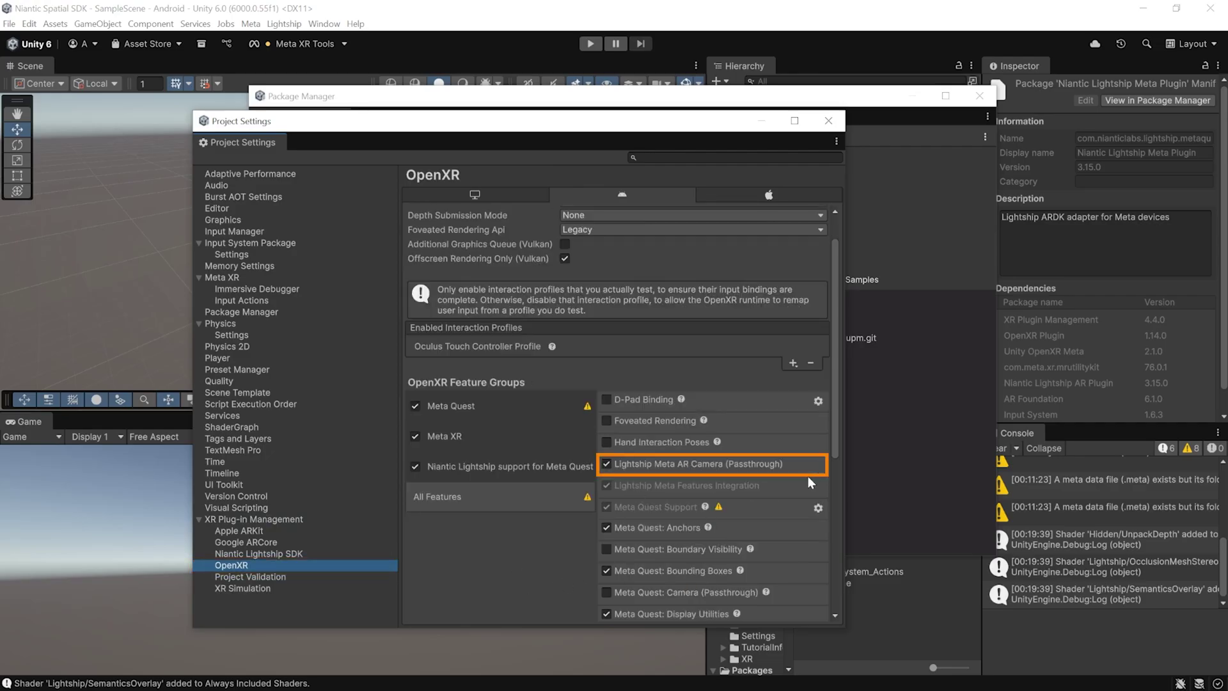
scroll(734, 489, "down", 10)
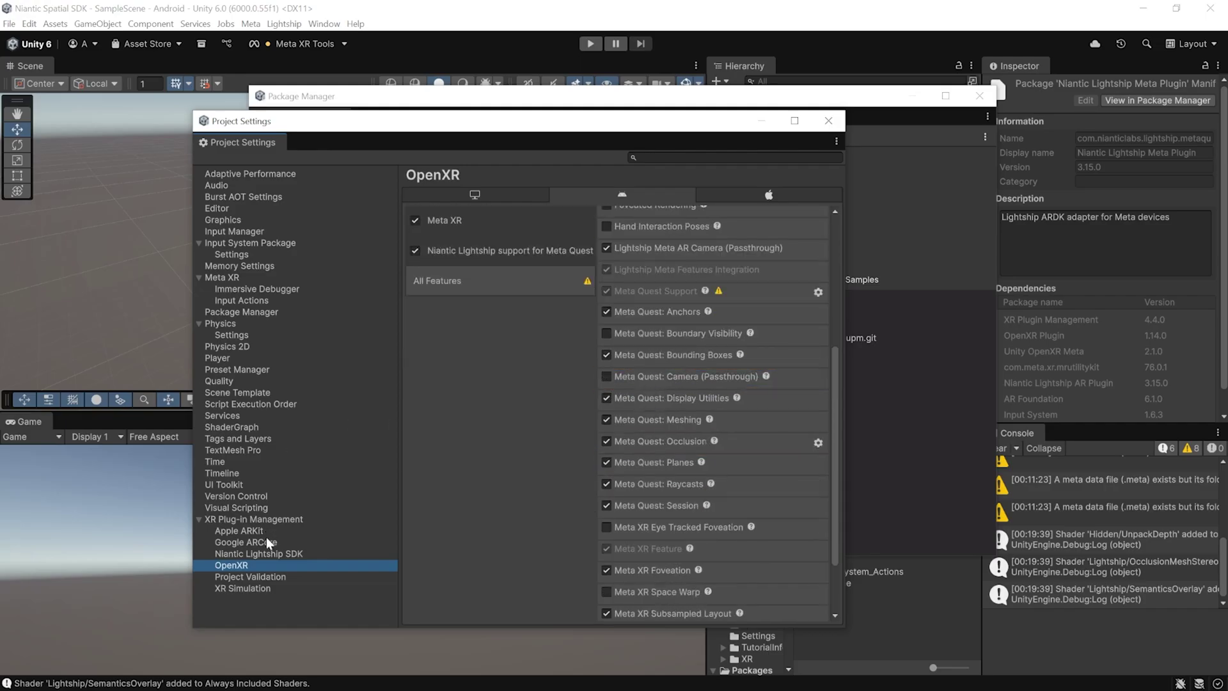
left_click(258, 578)
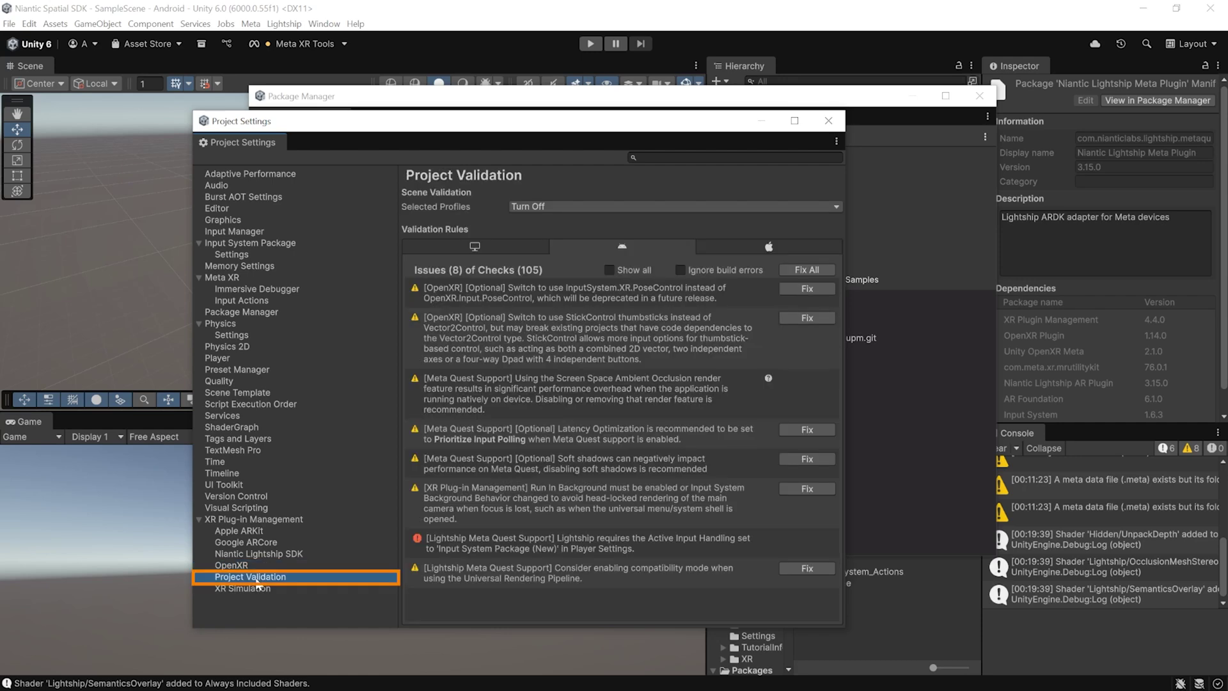
left_click(807, 270)
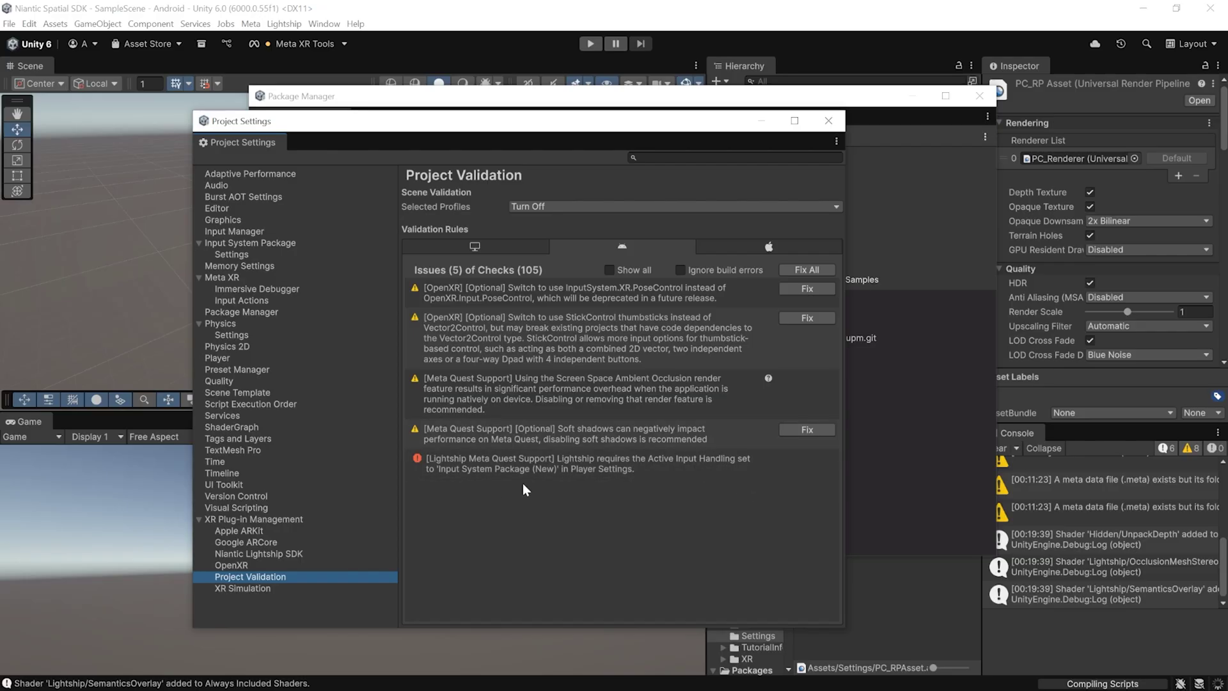
Set Active Input Handling to Input System Package (New) in the Android player configuration and accept the editor restart
left_click(223, 358)
scroll(518, 397, "down", 5)
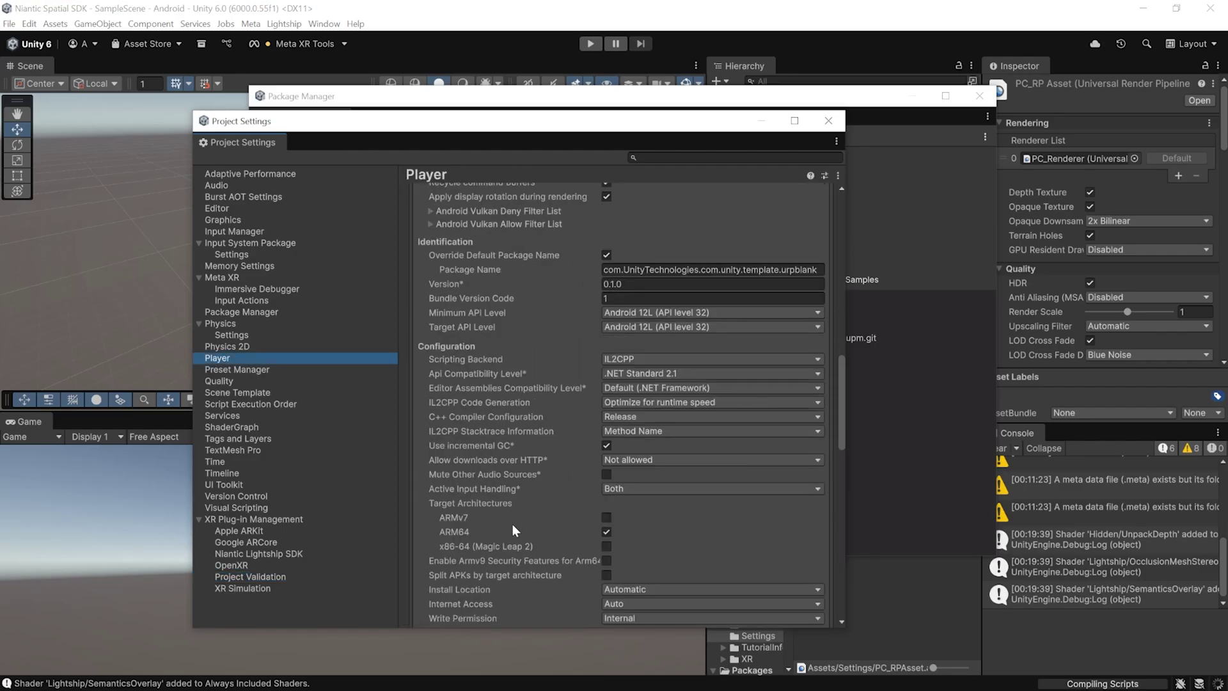
left_click(646, 489)
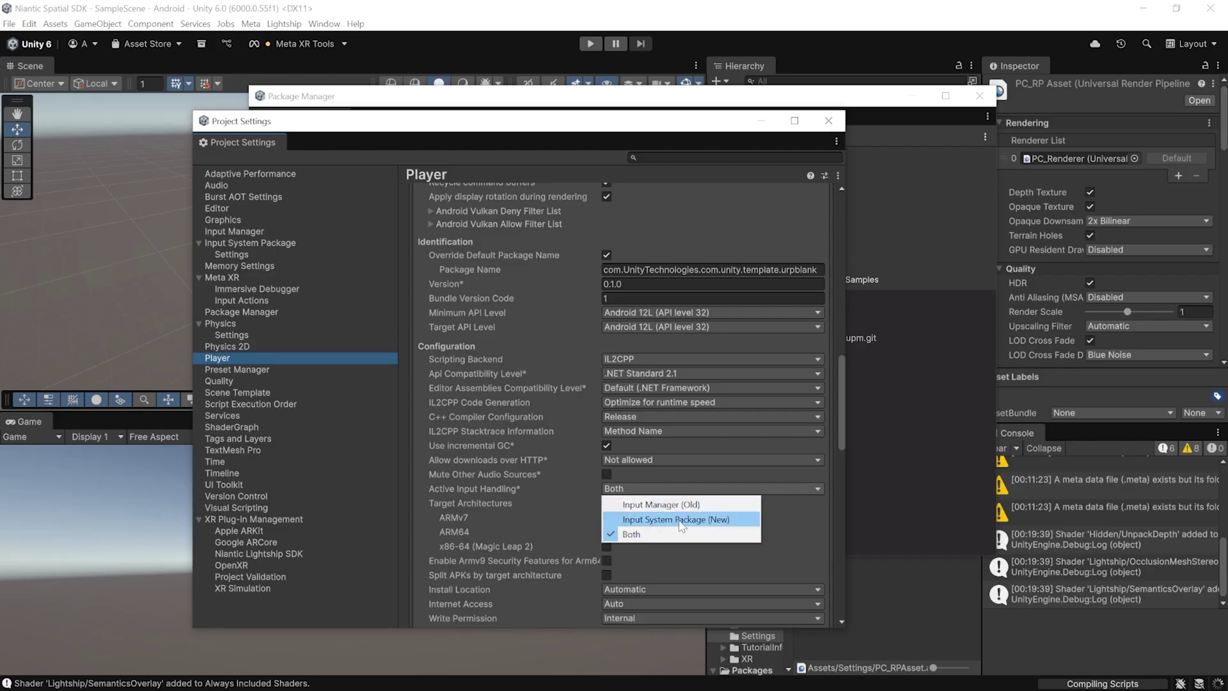
left_click(721, 520)
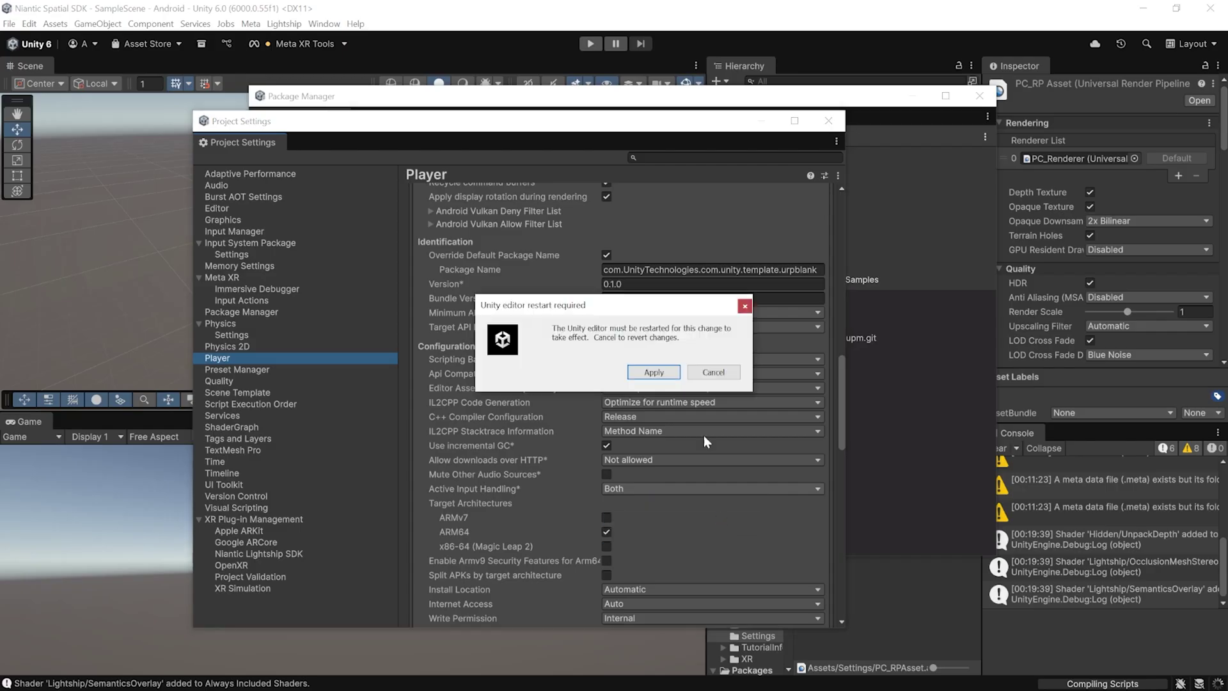
left_click(666, 375)
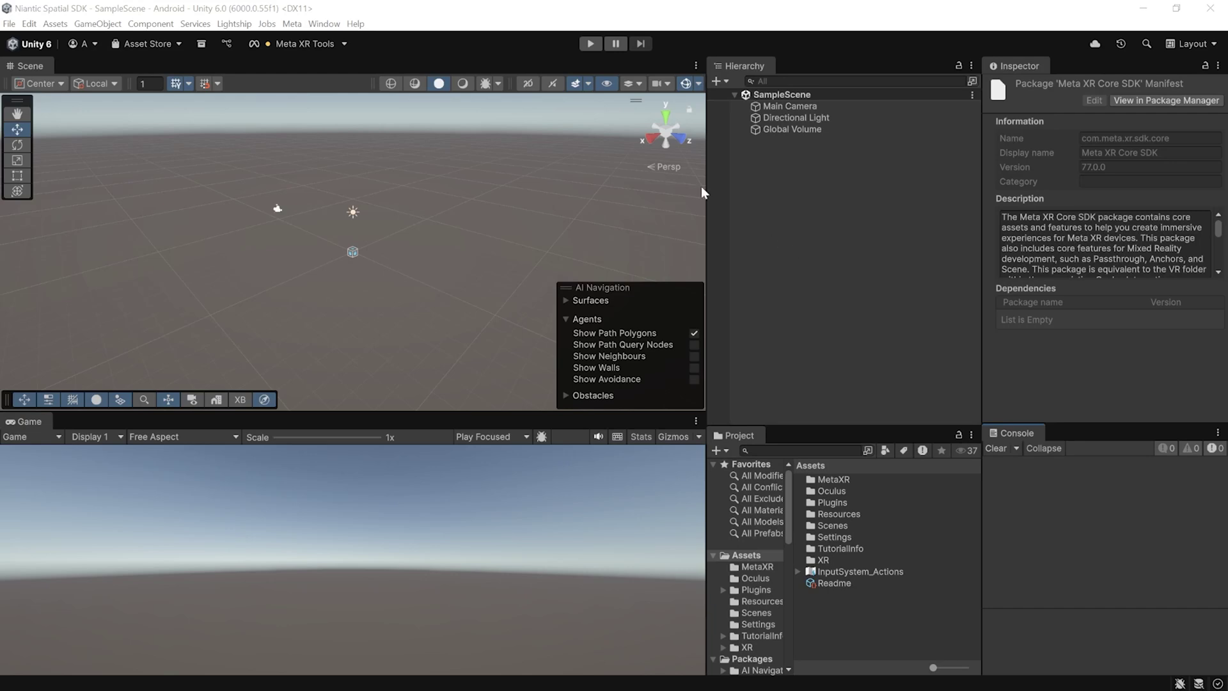
Install the XR Interaction Toolkit 3.0.8 package from the Unity Registry
left_click(325, 24)
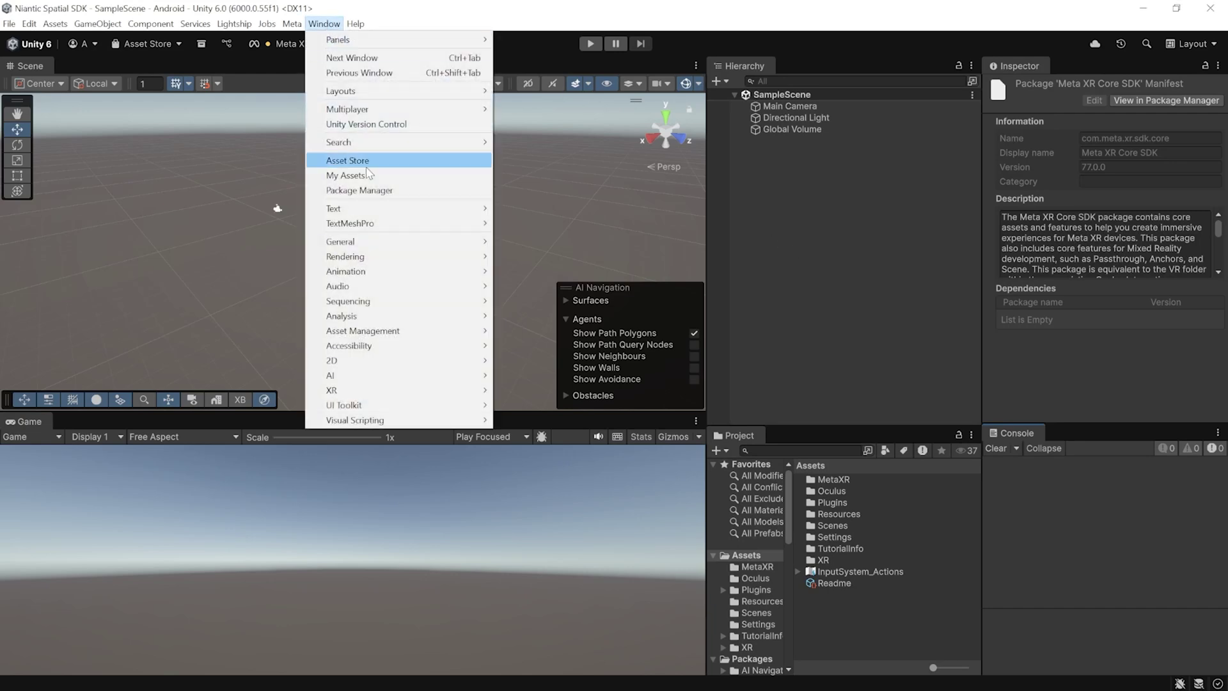
left_click(364, 188)
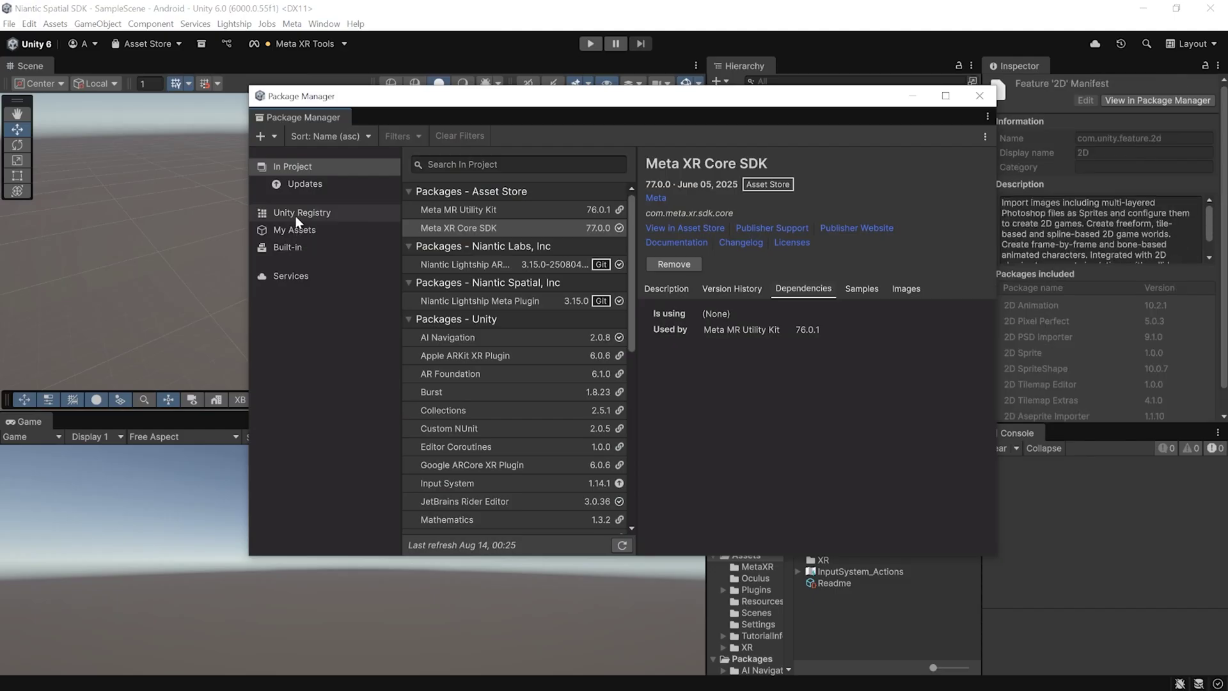
left_click(297, 218)
left_click_drag(631, 218, 615, 546)
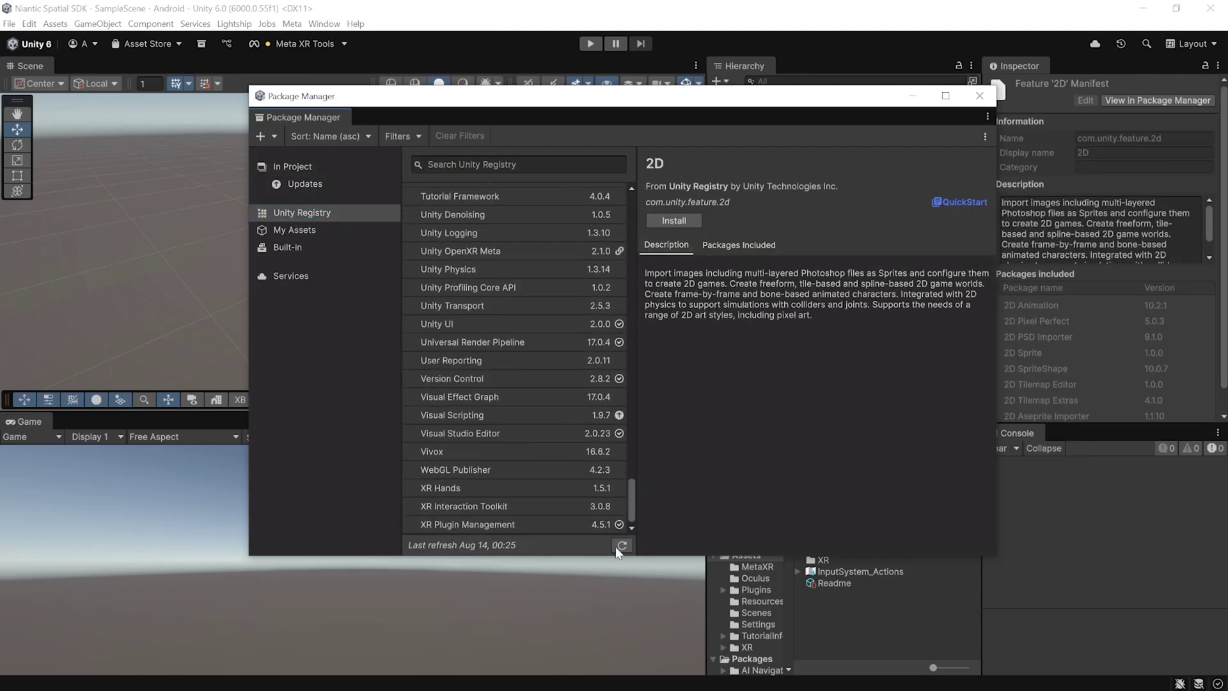
left_click(433, 508)
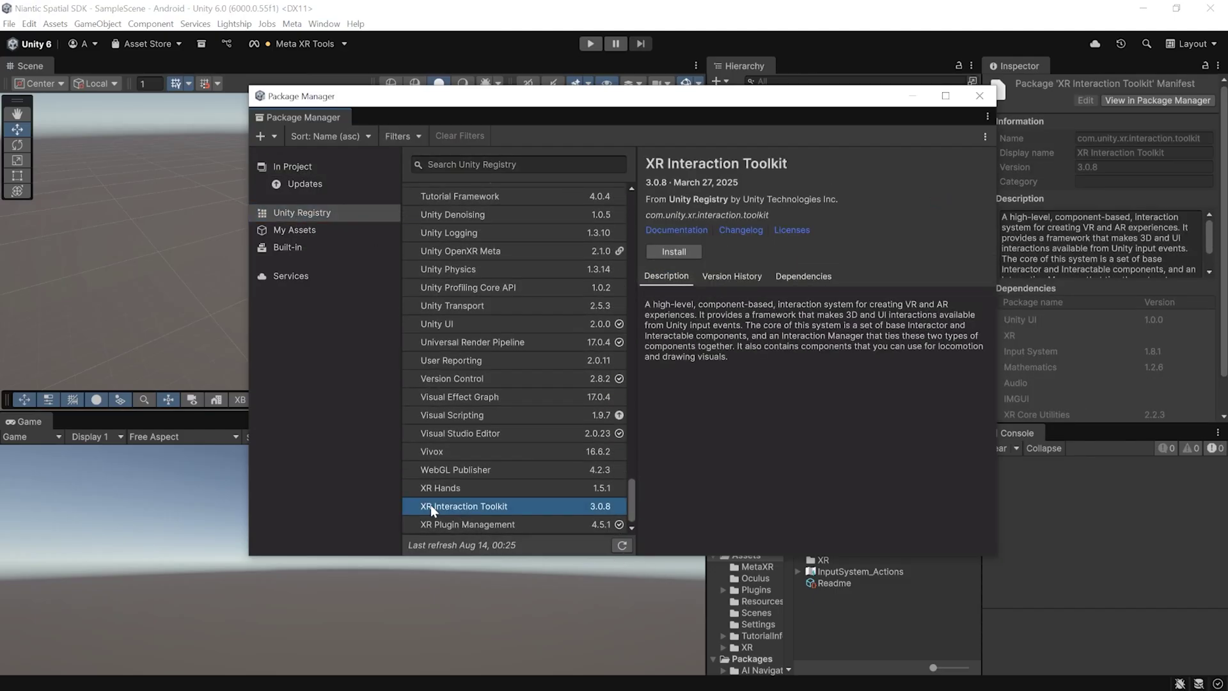
left_click(686, 252)
Import the Samples of the Niantic Lightship Meta Plugin and open the imported Samples folder in the project assets
left_click(306, 168)
scroll(517, 286, "up", 3)
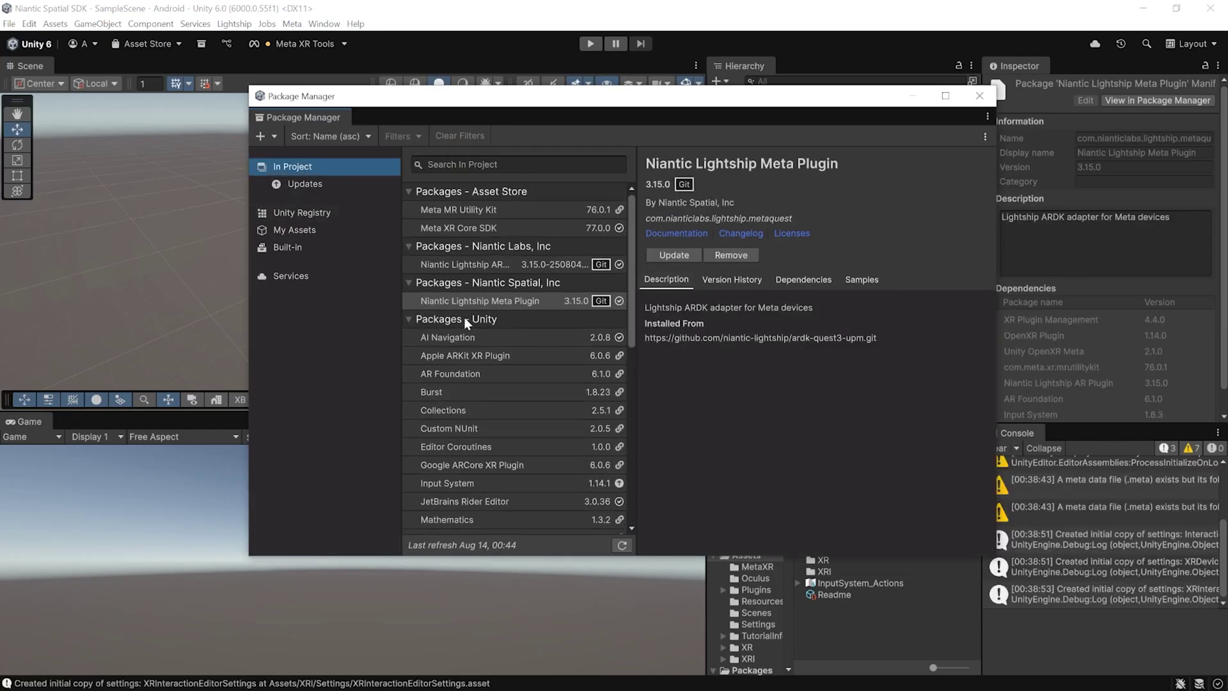
left_click(529, 305)
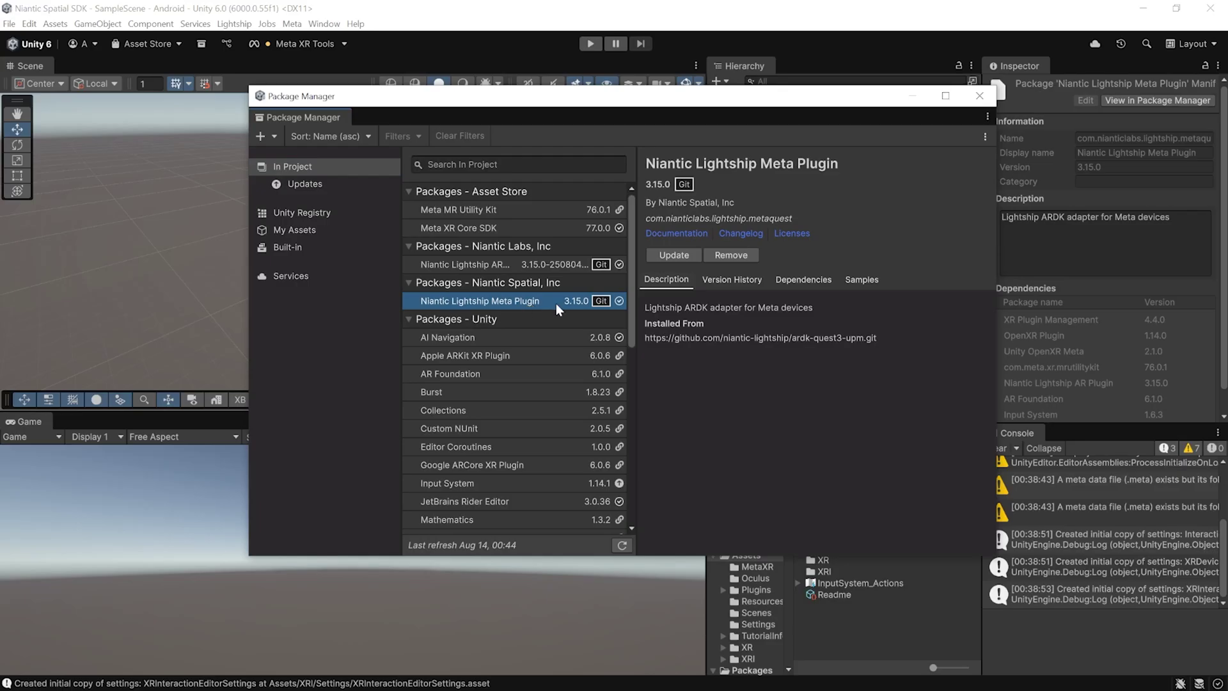
left_click(864, 279)
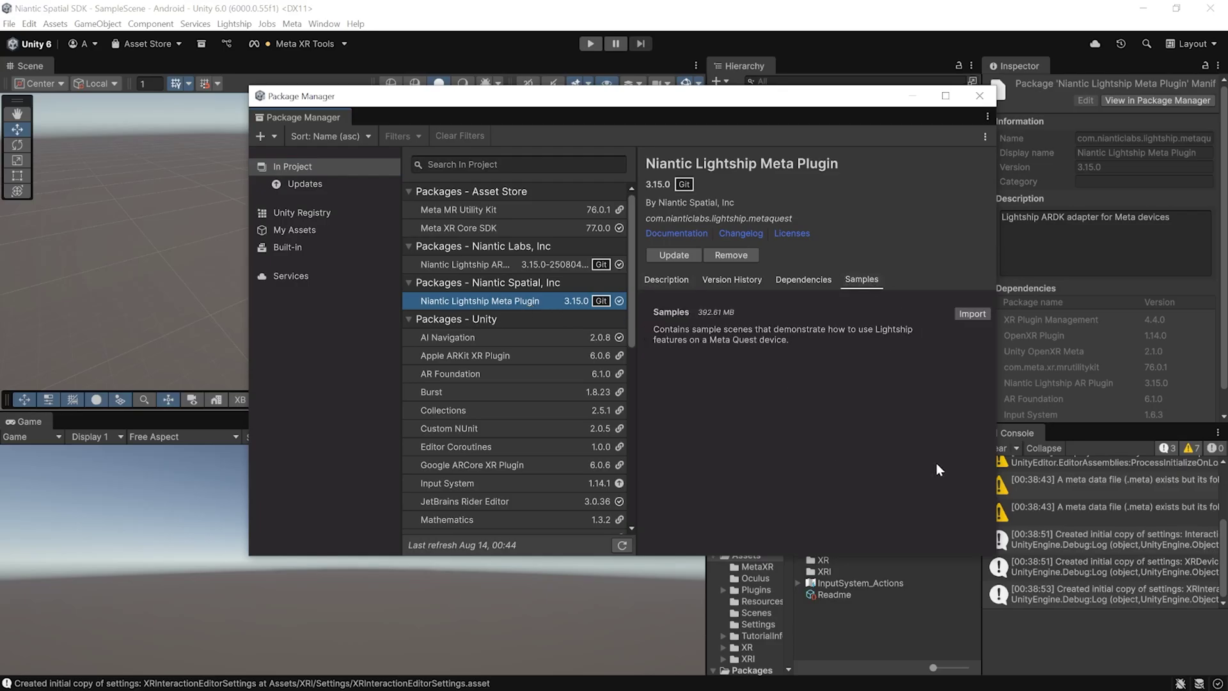
left_click(971, 313)
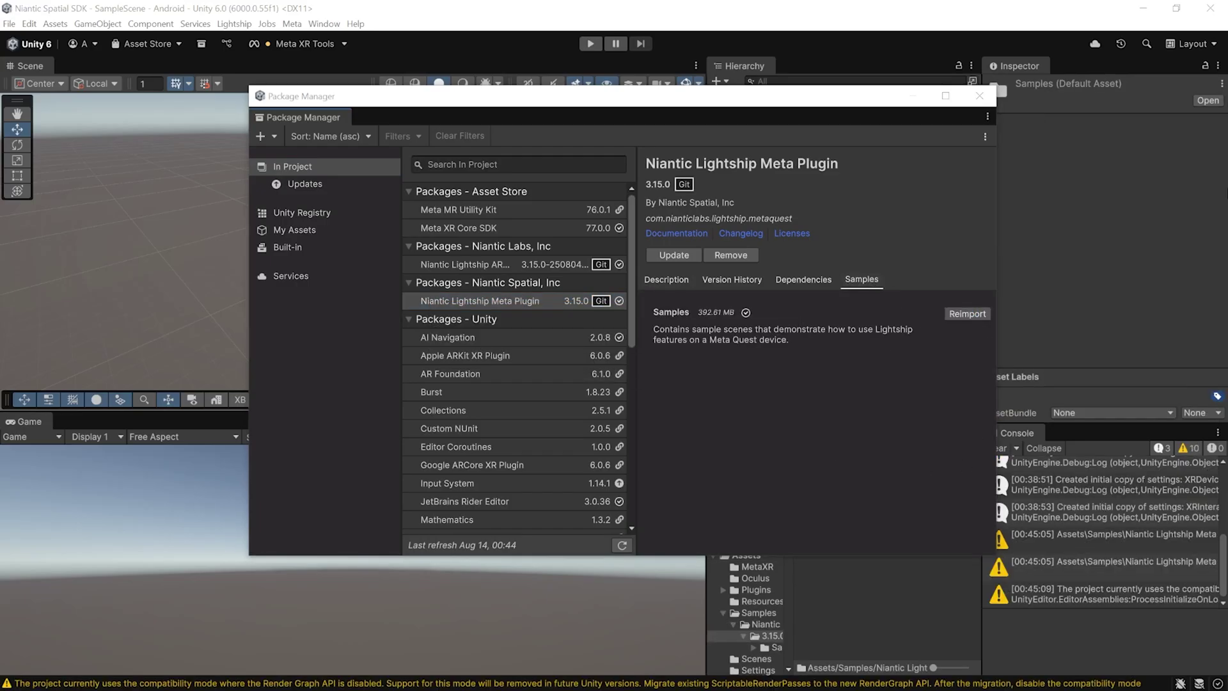
left_click(980, 96)
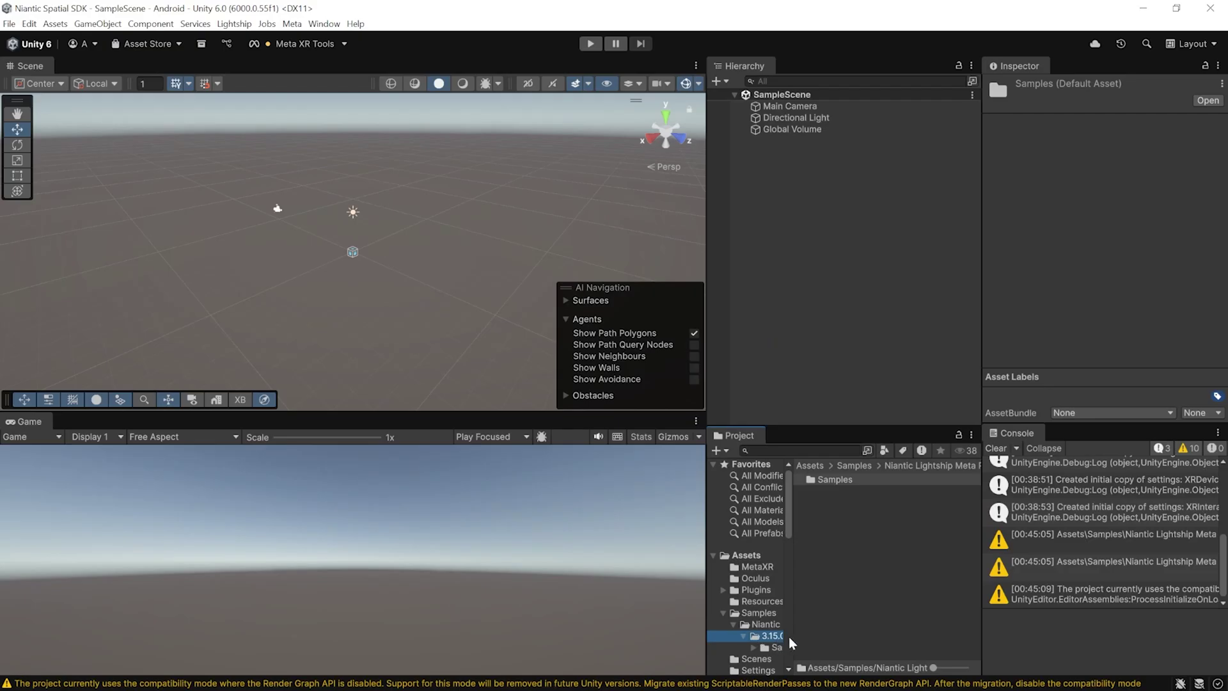
double_click(843, 483)
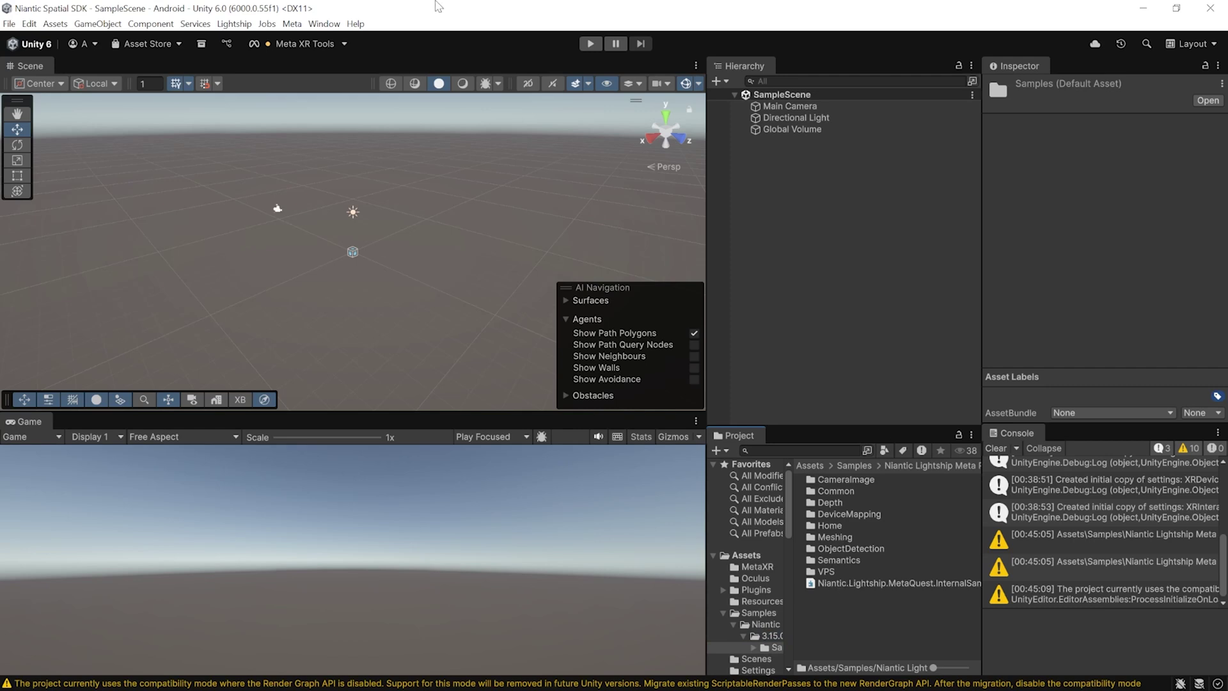
Remove Scenes/SampleScene from the shared scene list in the build profiles
left_click(9, 24)
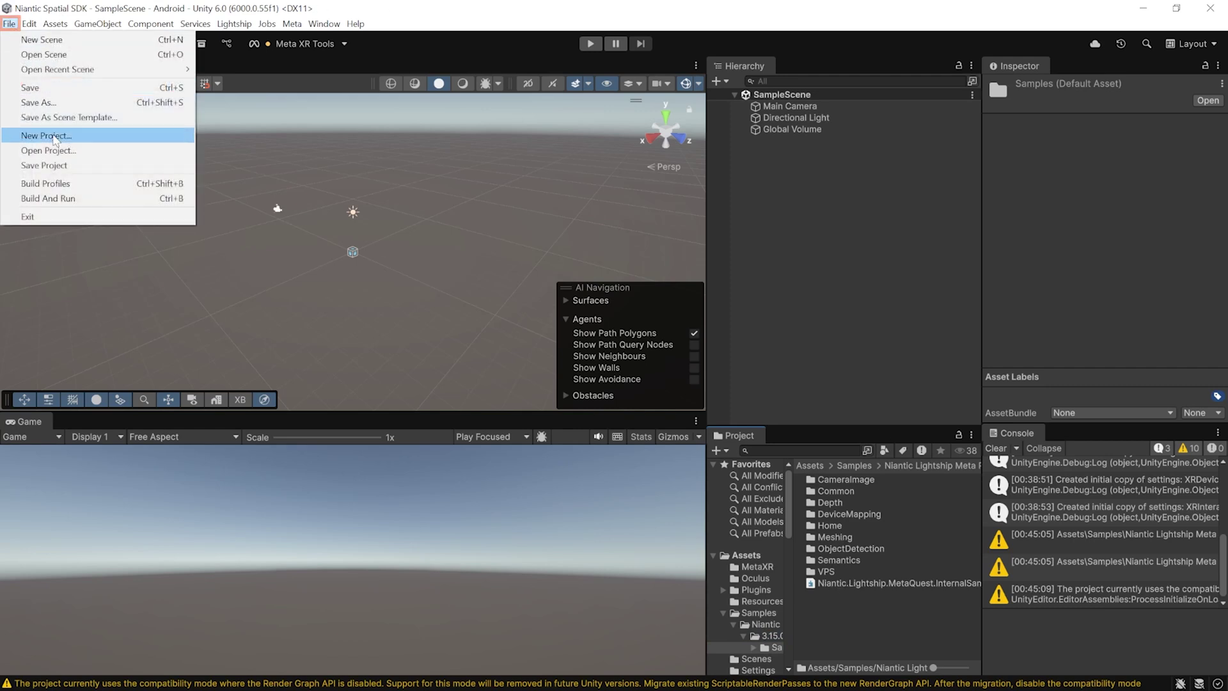
left_click(55, 183)
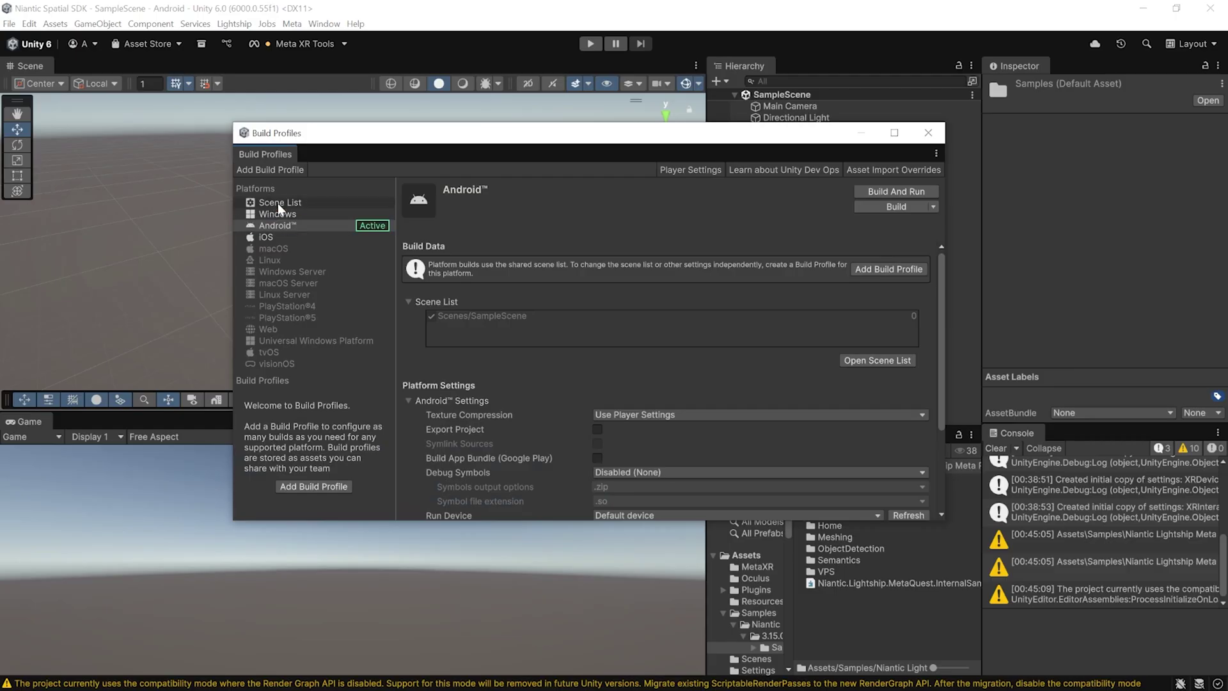
left_click(272, 202)
left_click(363, 256)
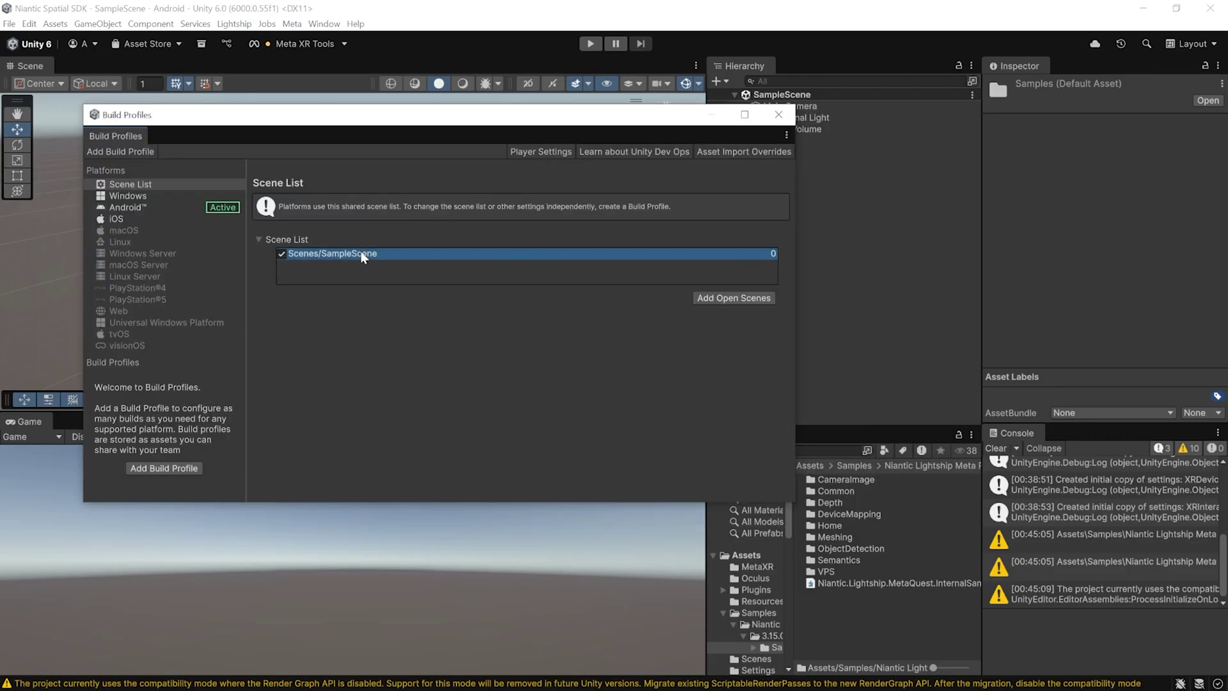
key("Delete")
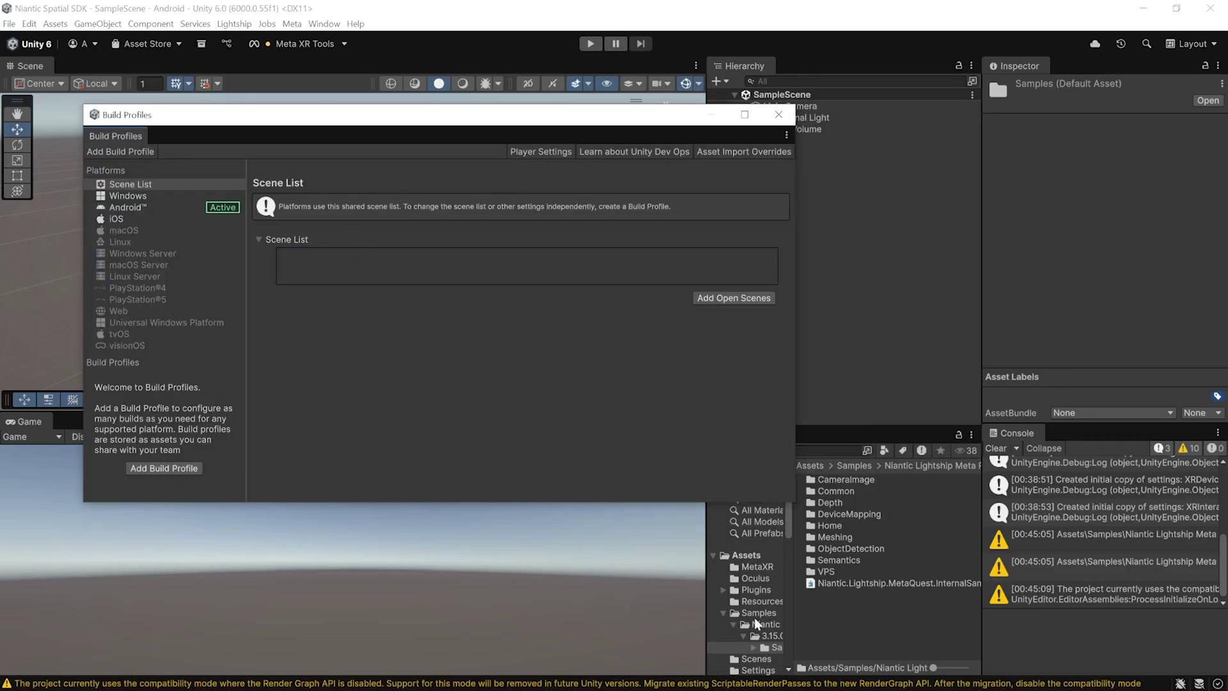
Add the Home scene from the samples' Home folder to the build scene list and return to the Samples folder
double_click(829, 526)
double_click(843, 481)
left_click_drag(830, 480, 457, 259)
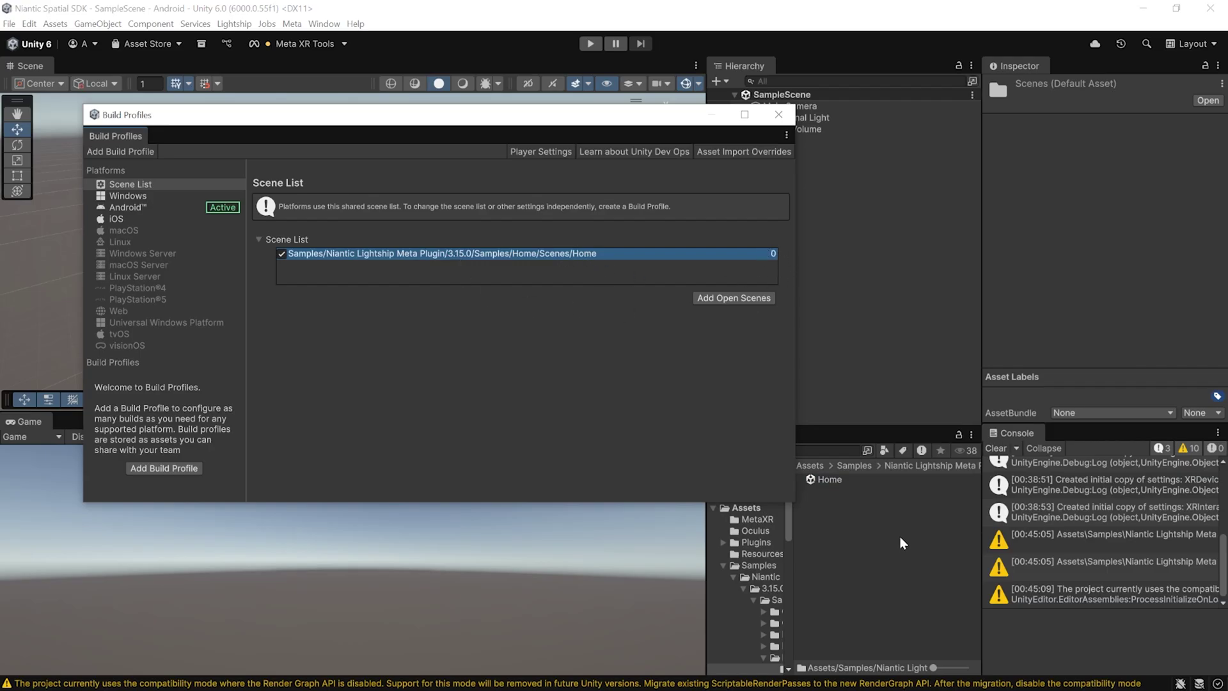
left_click(935, 469)
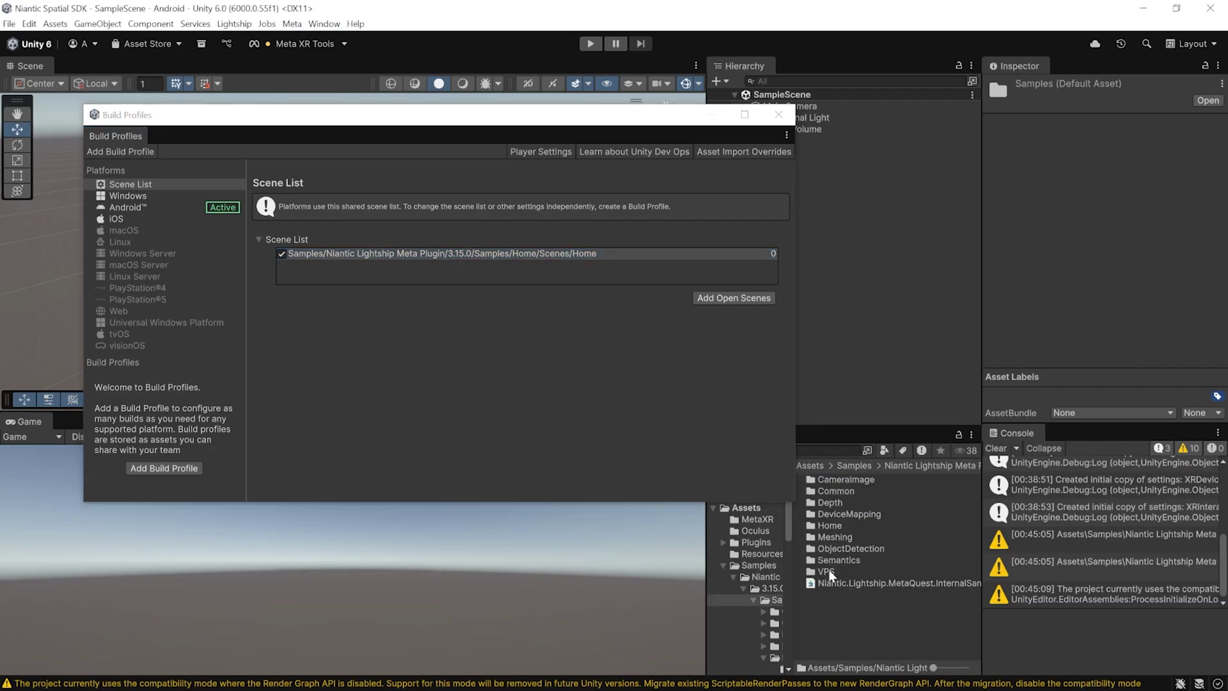